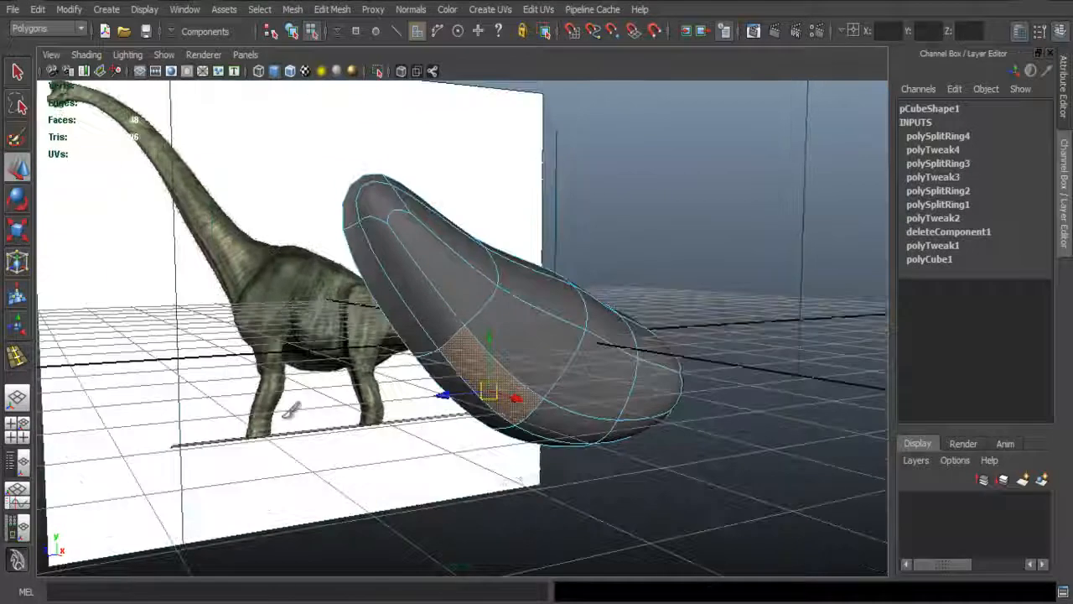
Switch to the four-view layout and extrude the lower front face on the body's side where the front leg attaches
left_click_drag(551, 337, 505, 355, "alt")
left_click(499, 350)
left_click_drag(577, 364, 673, 346, "alt")
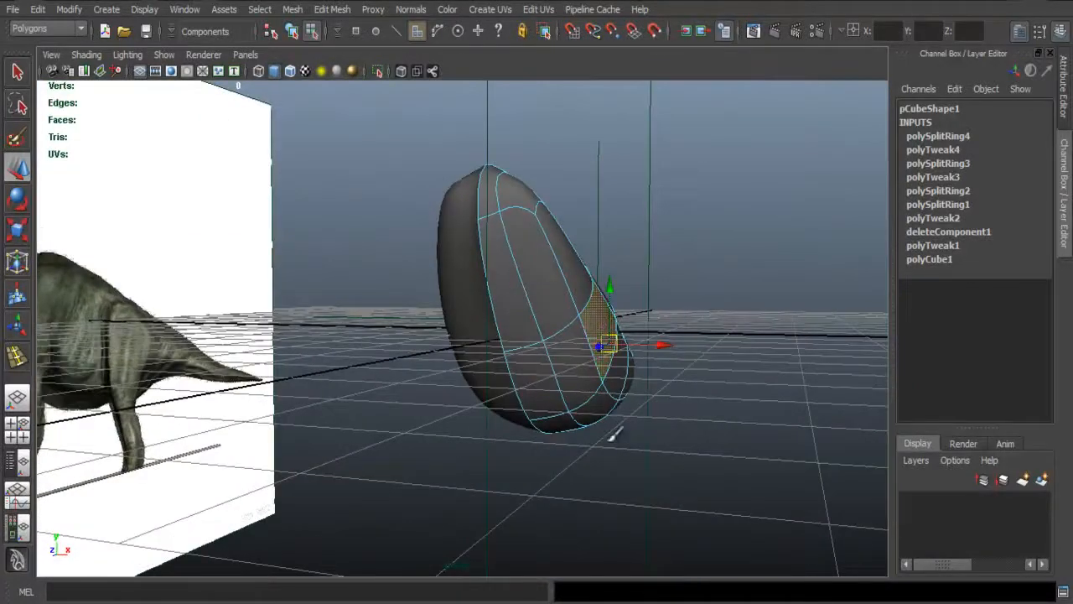
left_click_drag(620, 459, 590, 392, "alt")
left_click(555, 376)
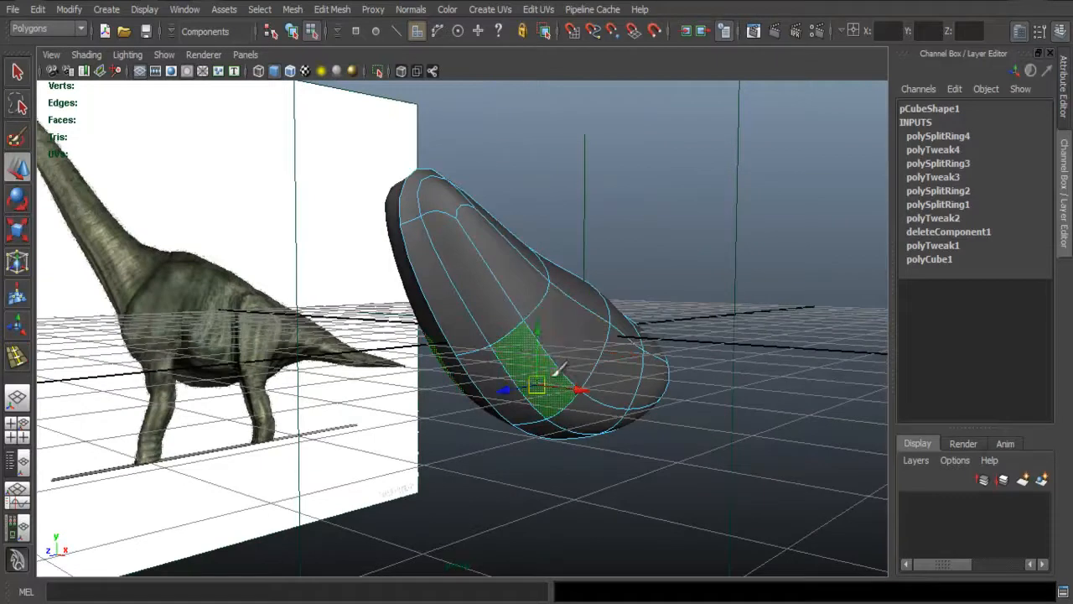
left_click_drag(600, 340, 546, 338, "alt")
key("space")
middle_click_drag(677, 482, 692, 437, "alt")
left_click(684, 391)
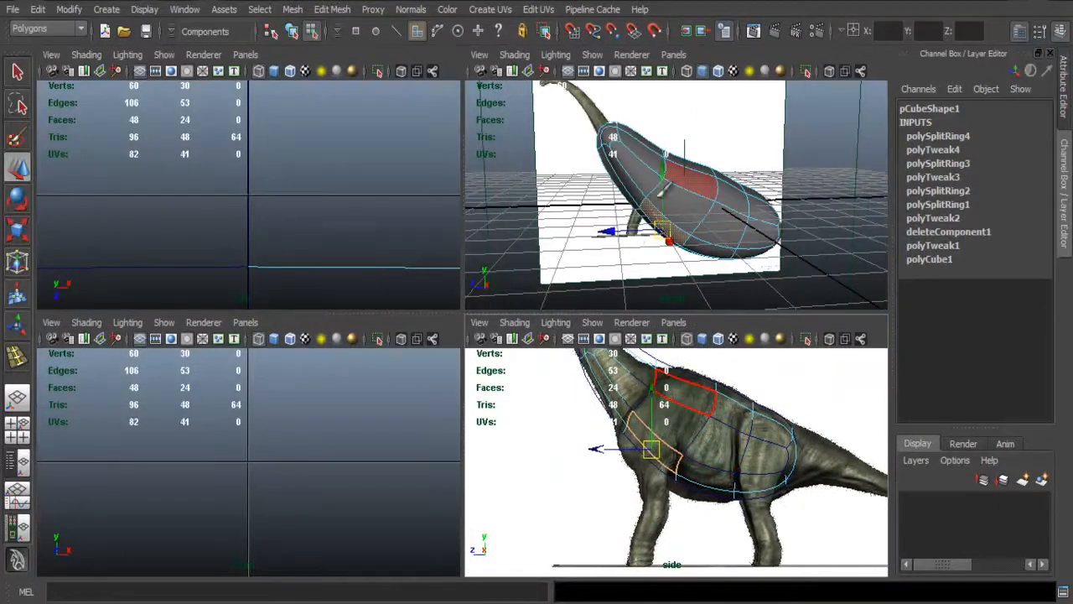
left_click_drag(641, 186, 643, 179, "alt")
right_click_drag(643, 179, 685, 204, "alt")
left_click_drag(639, 204, 677, 206, "alt")
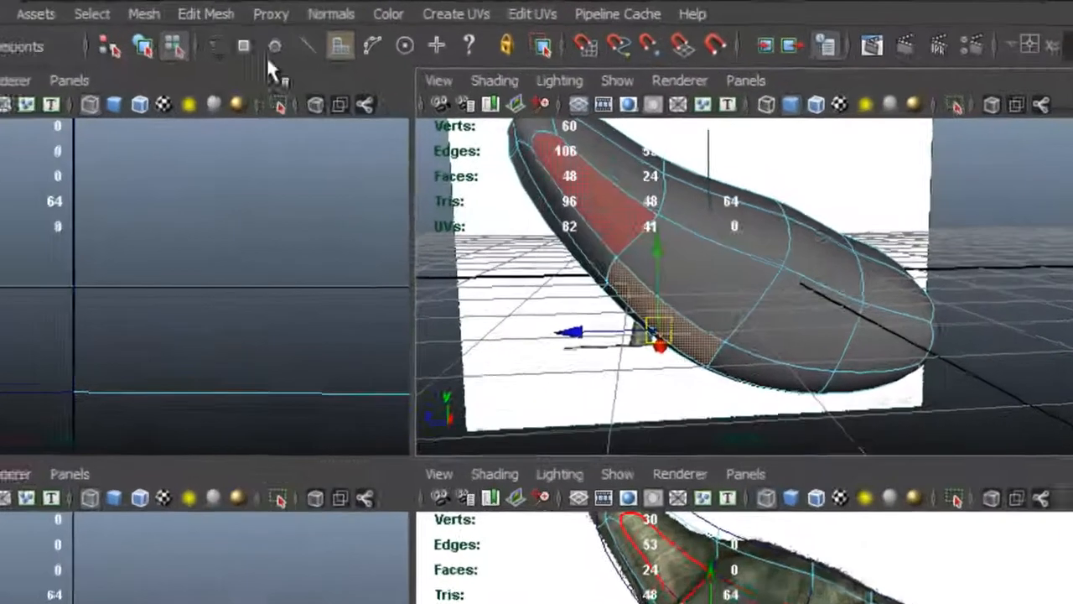
left_click(223, 14)
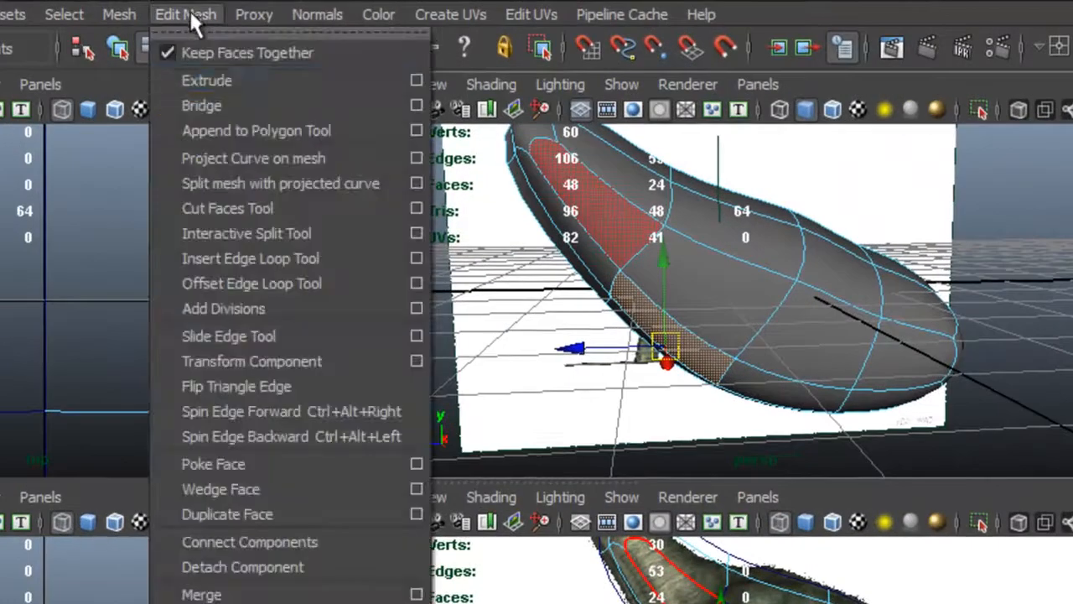
left_click(217, 79)
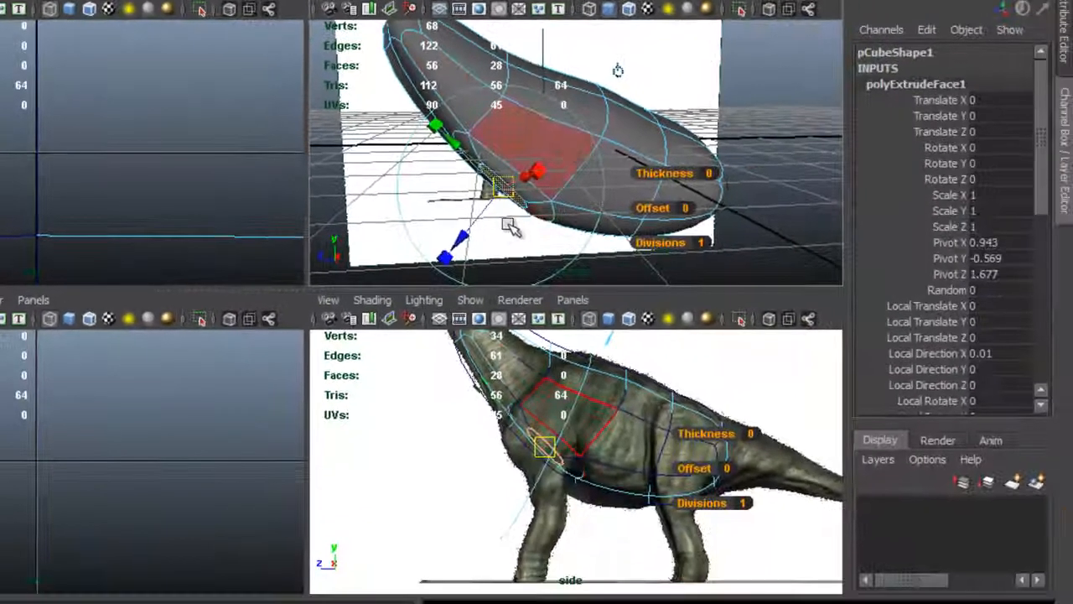
Move the extruded face down and rotate it until it lies nearly horizontal over the reference's front leg
key("w")
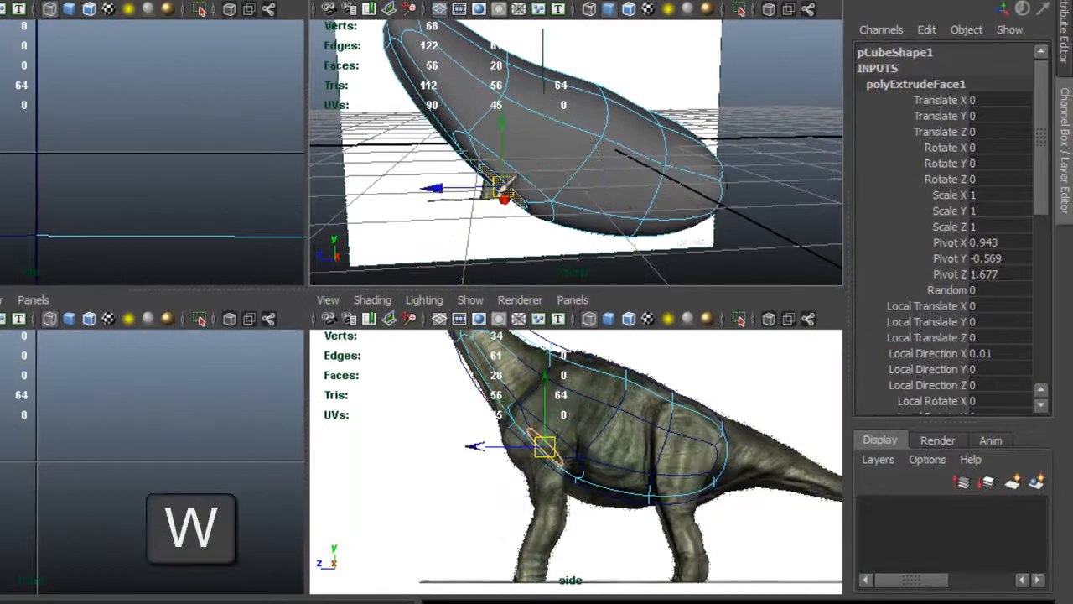
left_click(508, 136)
key("e")
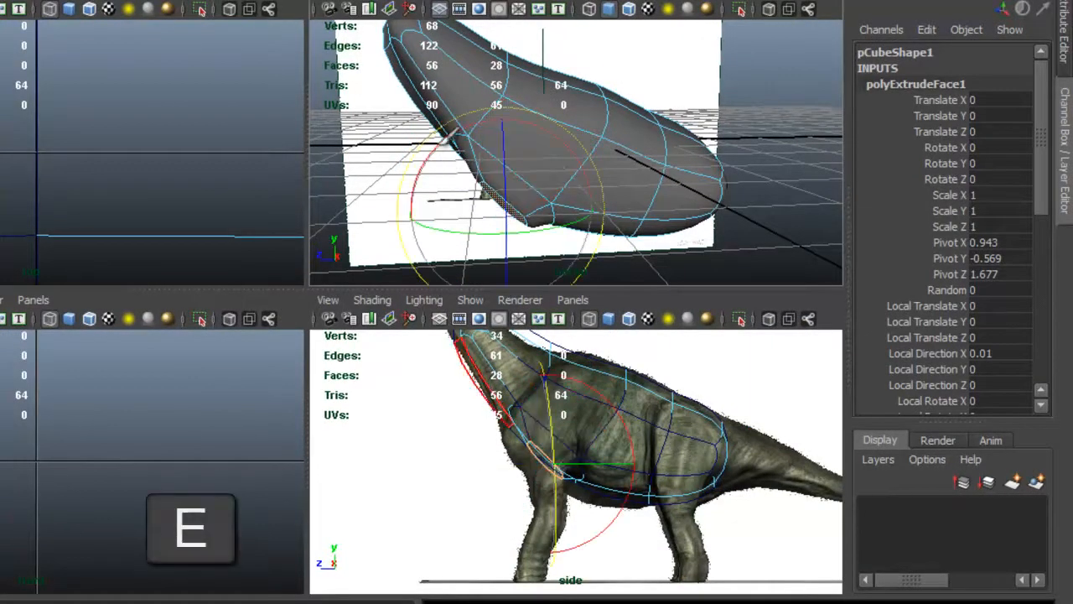
left_click(449, 136)
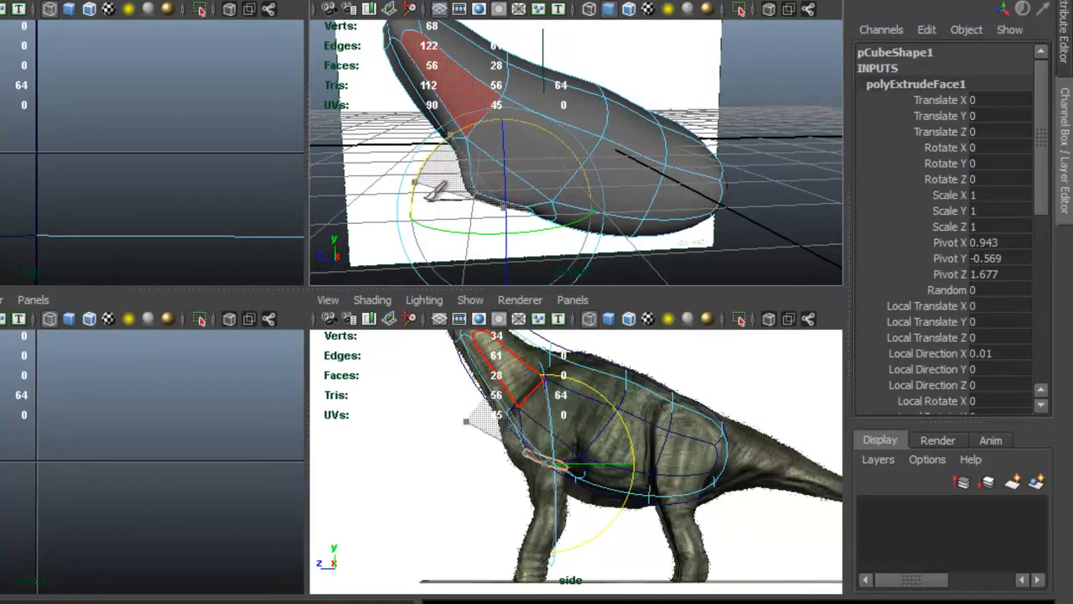
Extrude the leg's end face again, lower it down the upper leg and scale it narrower front to back
left_click_drag(606, 190, 541, 201, "alt")
key("g")
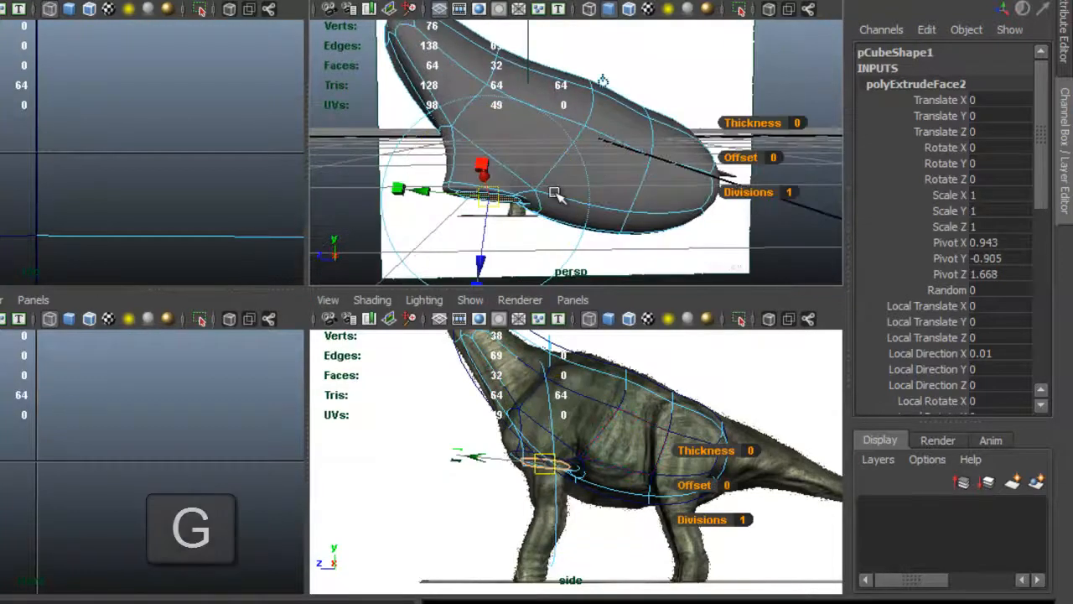
left_click(502, 152)
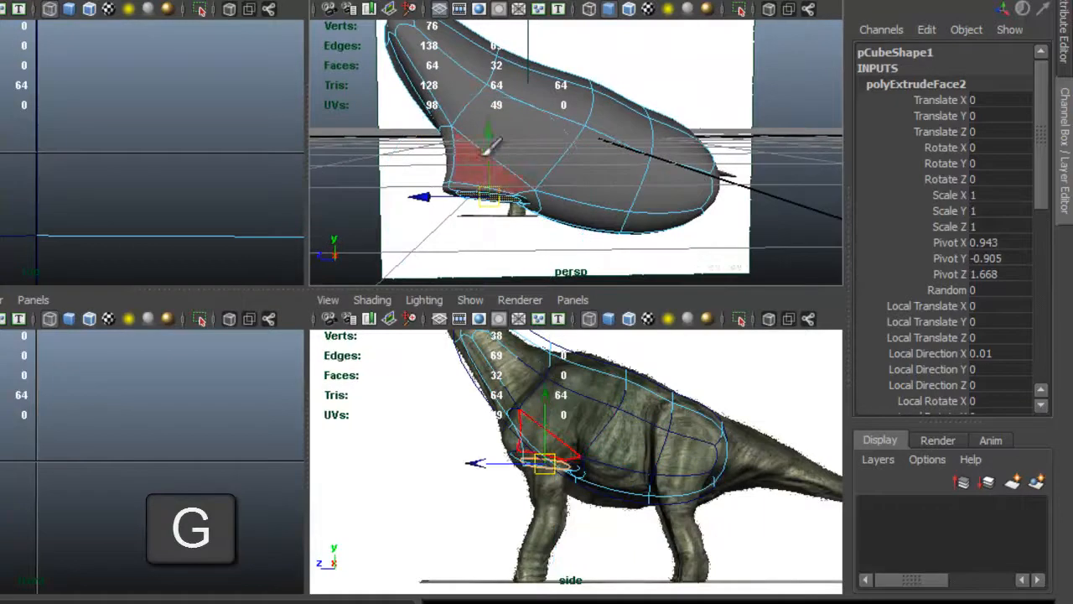
left_click_drag(488, 159, 484, 191)
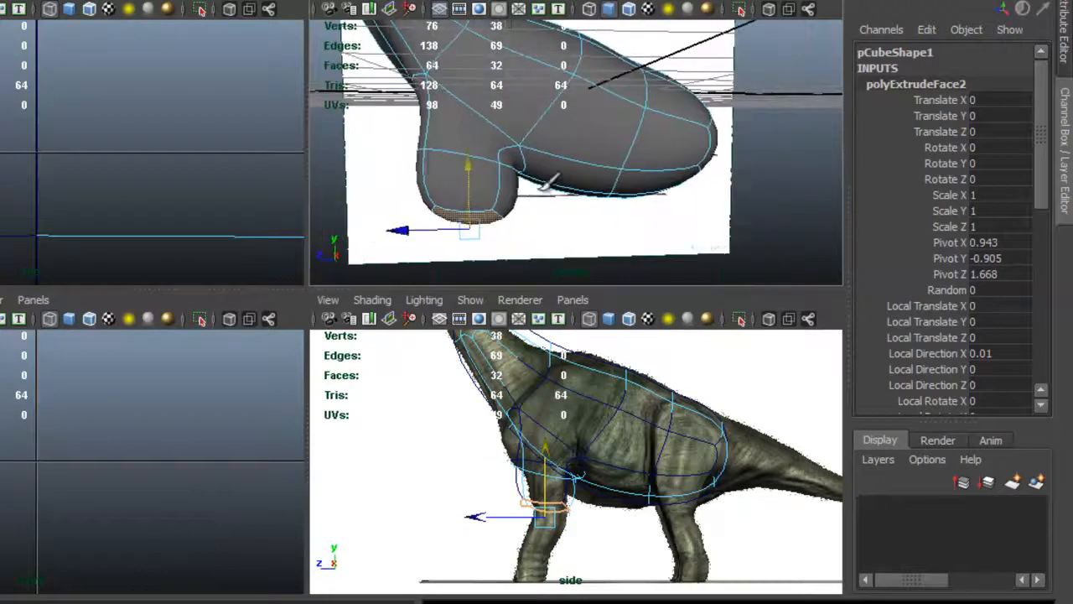
left_click_drag(558, 223, 523, 224)
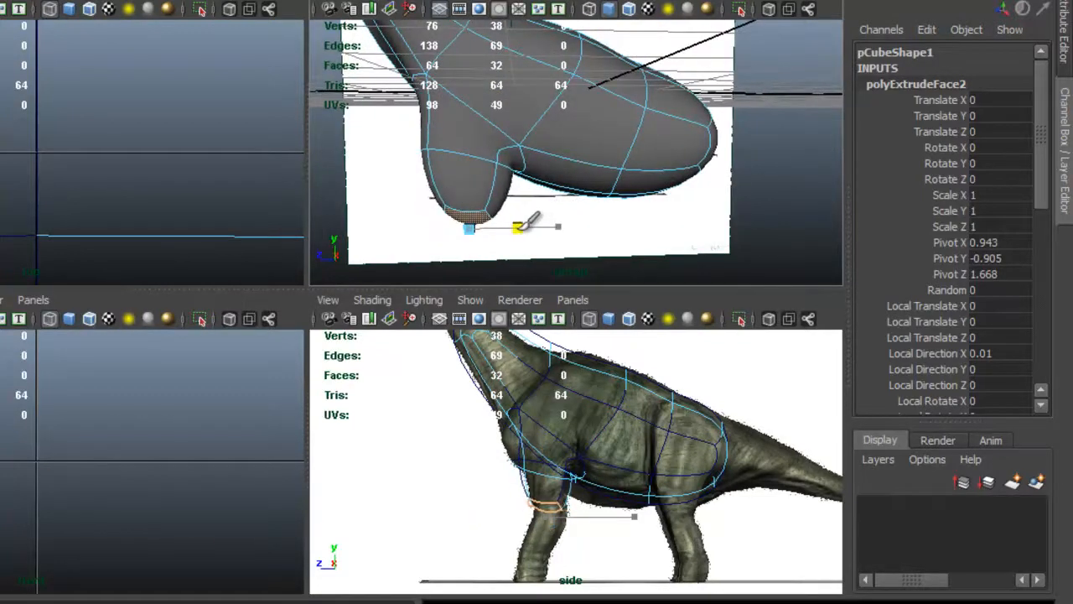
Extrude another short leg section downward and shift its end face along Z to line up with the reference leg
middle_click_drag(540, 187, 572, 154, "alt")
left_click_drag(645, 154, 586, 160, "alt")
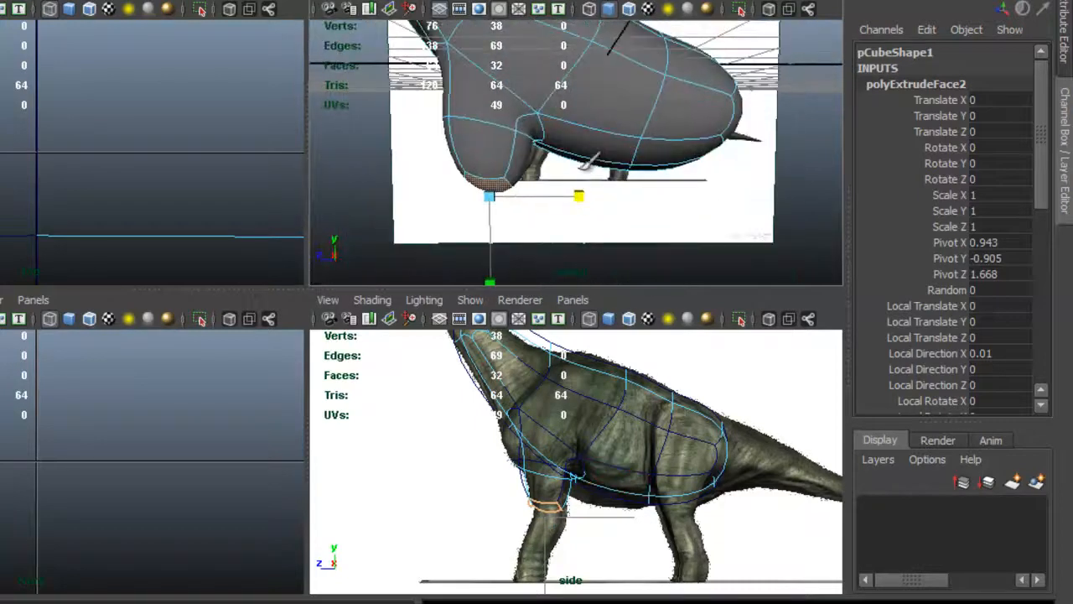
key("g")
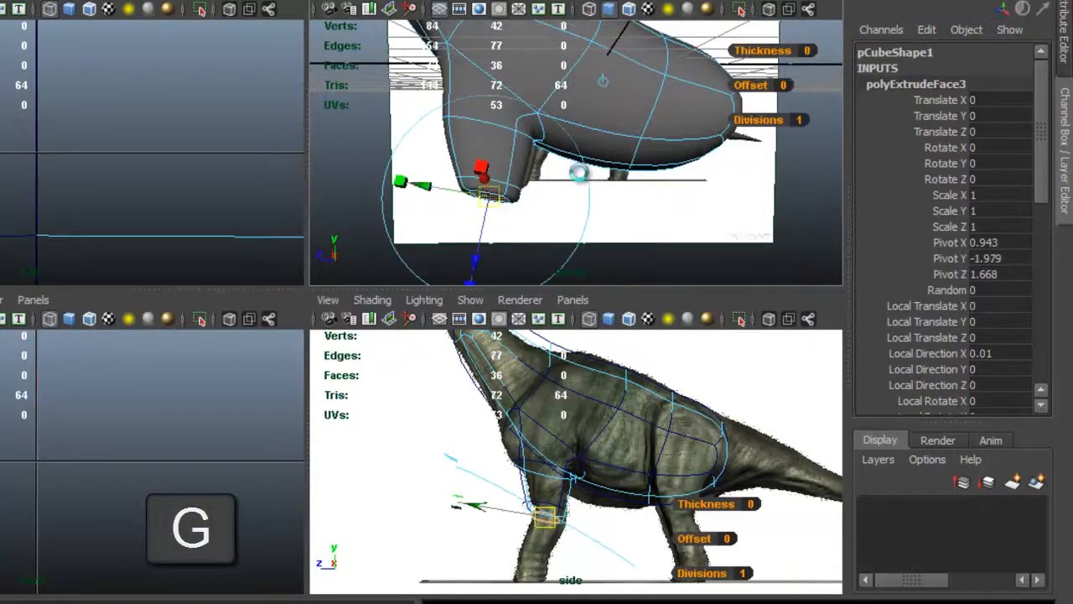
middle_click_drag(534, 181, 542, 165, "alt")
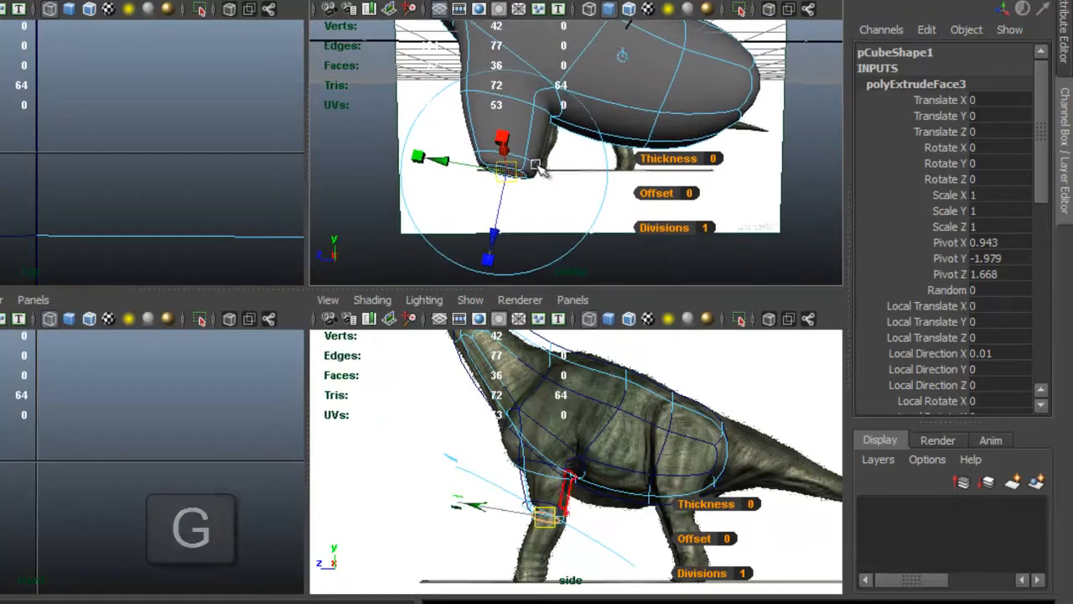
key("w")
left_click(517, 118)
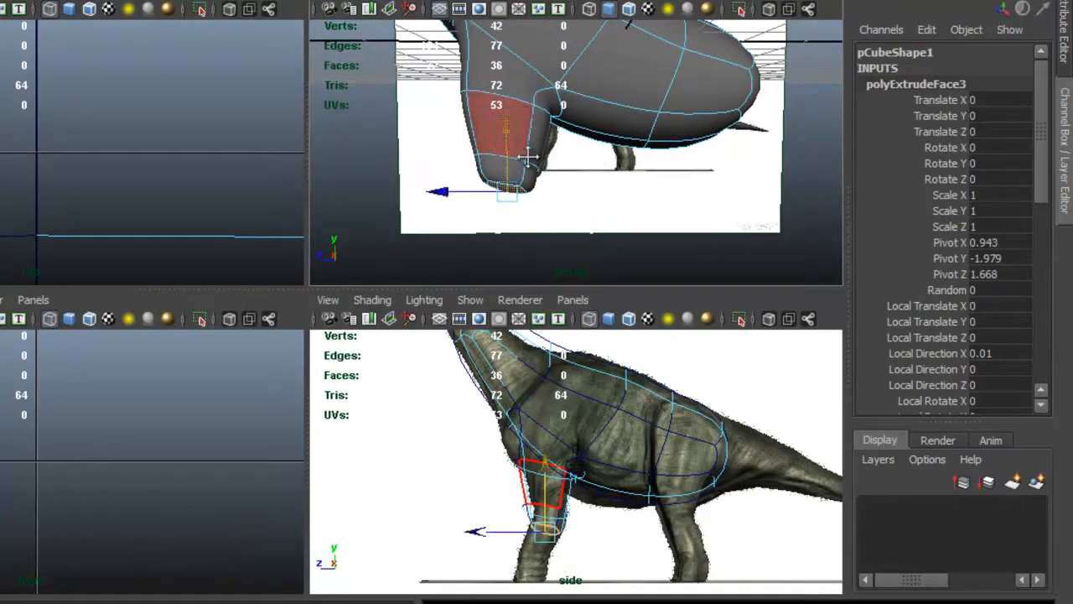
middle_click_drag(538, 156, 523, 130, "alt")
middle_click_drag(629, 431, 601, 371, "alt")
right_click_drag(534, 453, 683, 449, "alt")
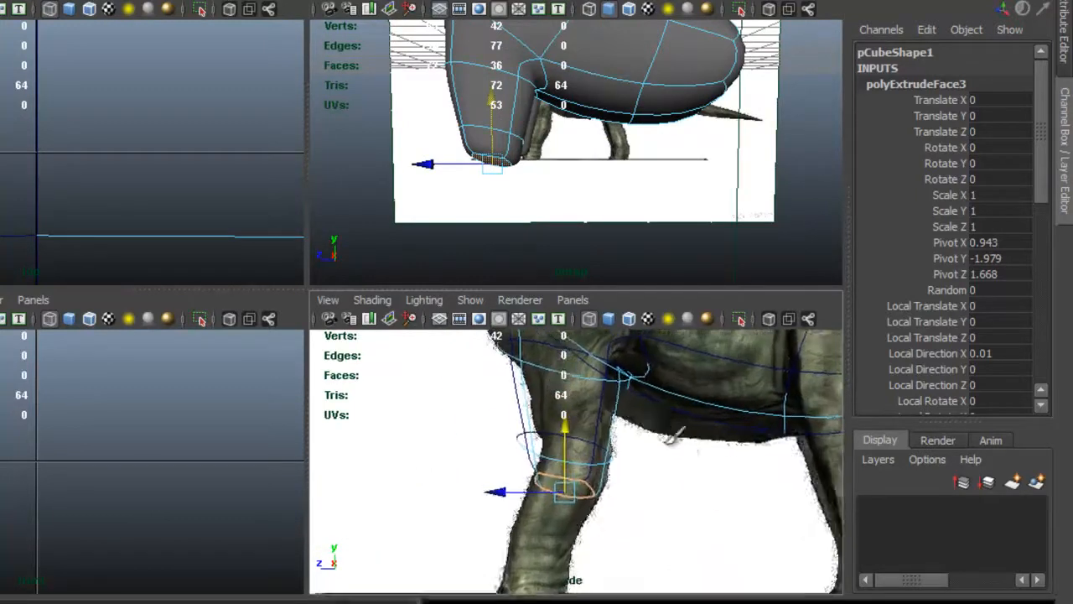
middle_click_drag(683, 449, 673, 423, "alt")
left_click_drag(426, 162, 434, 162)
Extrude the end face and move it down and forward along the reference's lower leg to just above the ground
key("g")
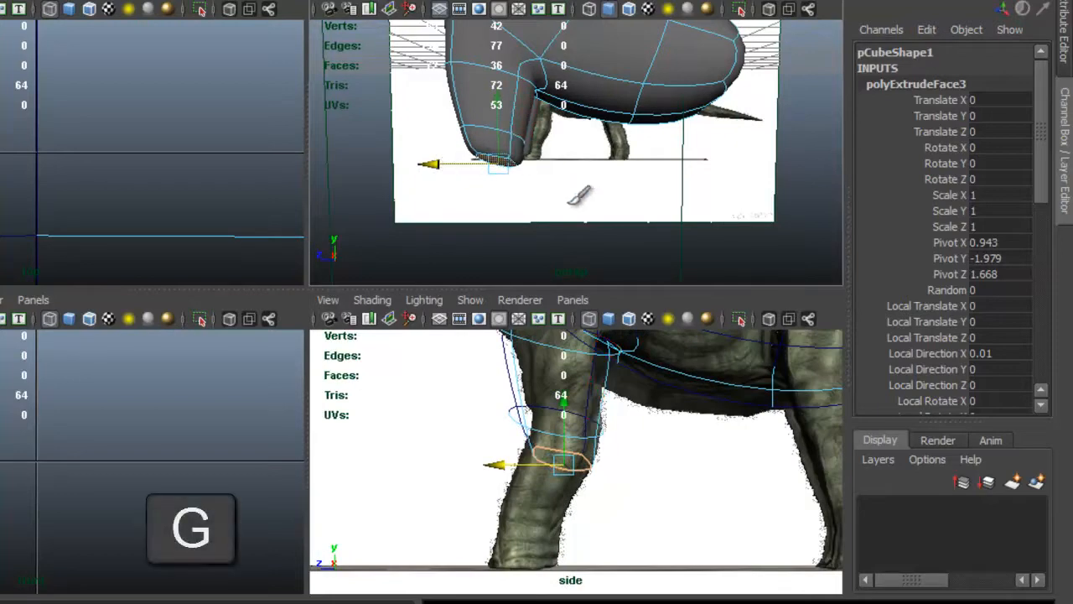
key("w")
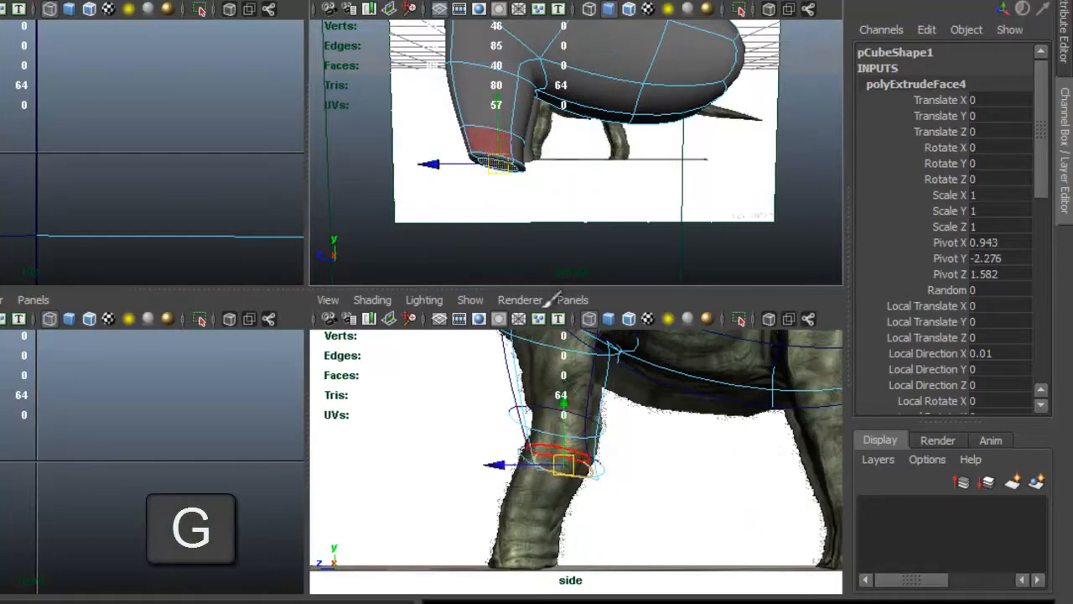
left_click_drag(576, 464, 520, 551)
Extrude the foot section, flatten its bottom face vertically and lower it to the reference's ground line
key("g")
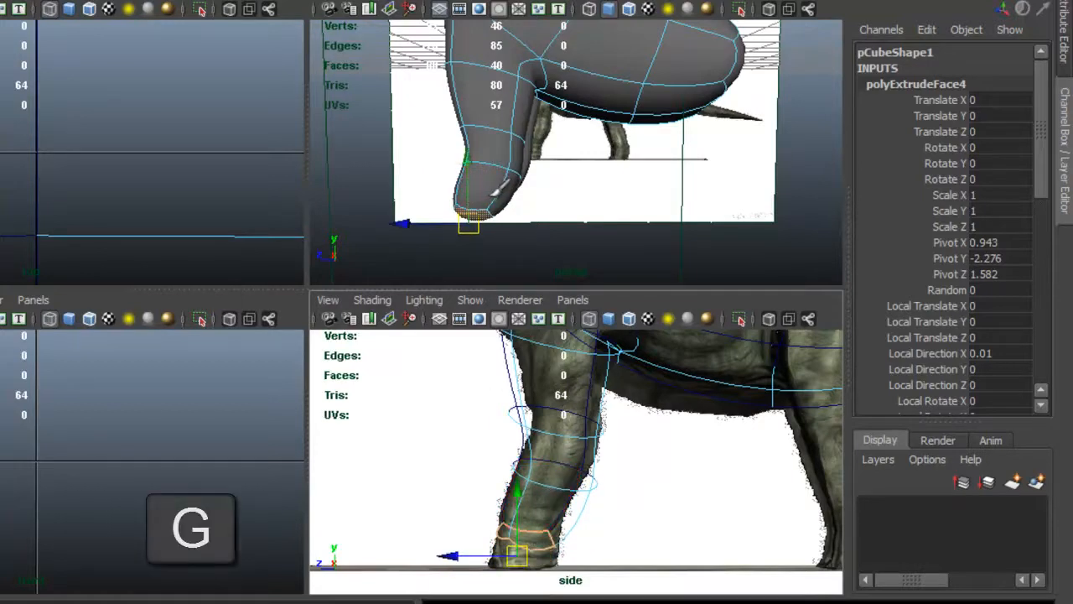
key("w")
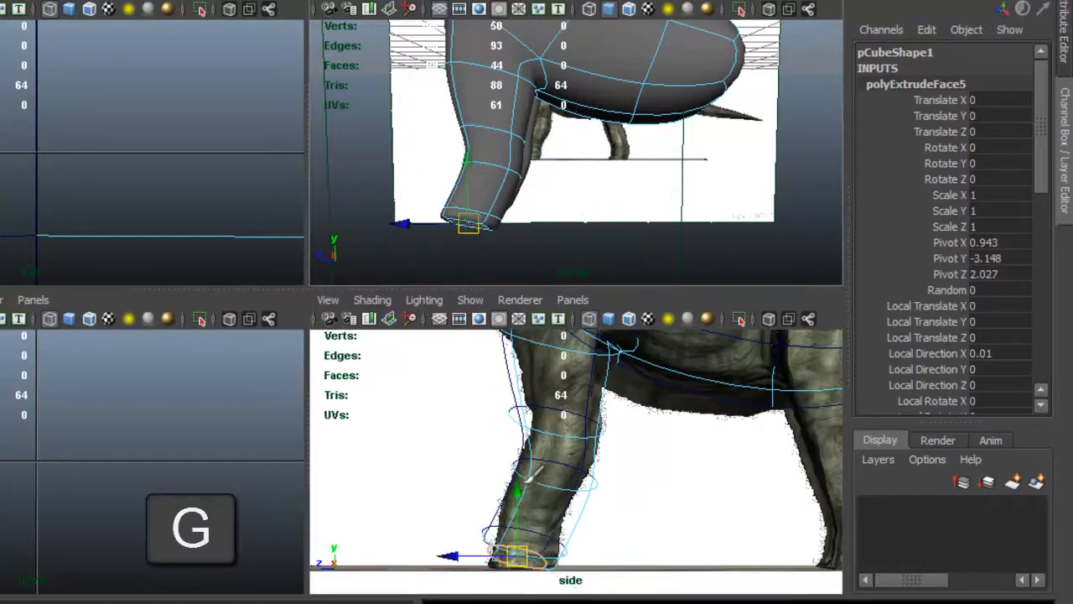
left_click_drag(503, 251, 612, 202, "alt")
key("r")
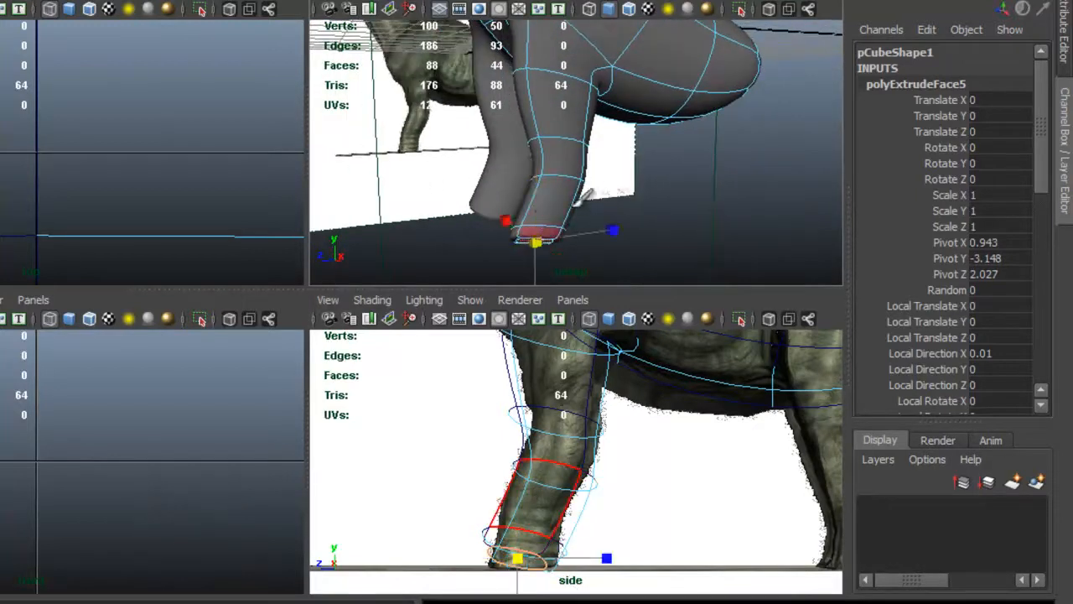
middle_click_drag(570, 216, 579, 129, "alt")
left_click_drag(545, 238, 522, 135)
left_click(535, 144)
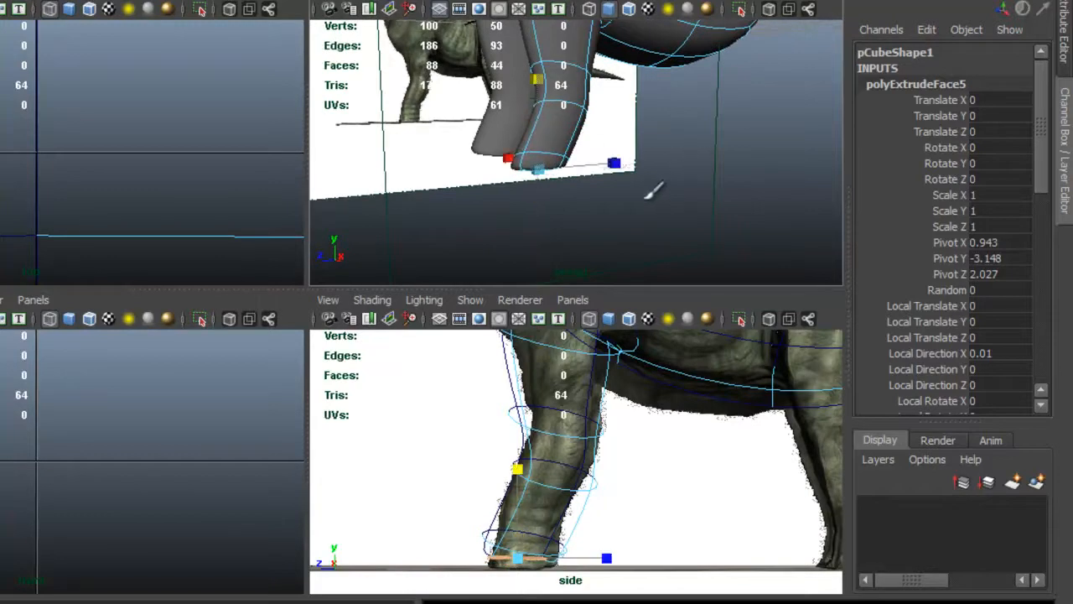
left_click(541, 110)
left_click_drag(541, 119, 541, 114)
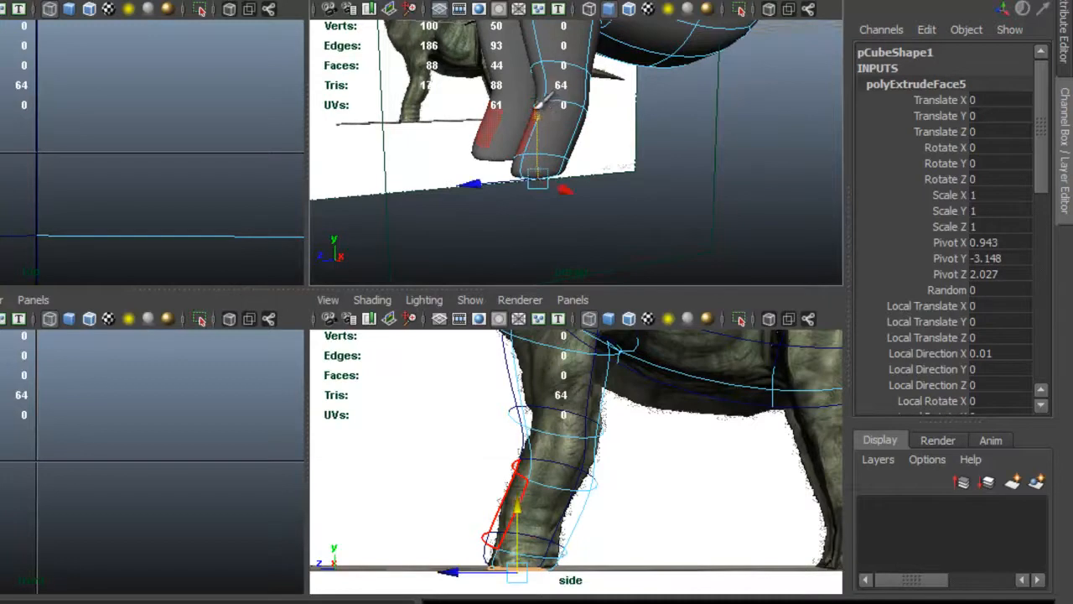
Switch to edge selection and move the leg's front and back edges around the knee to match the reference outline
middle_click_drag(614, 412, 613, 467, "alt")
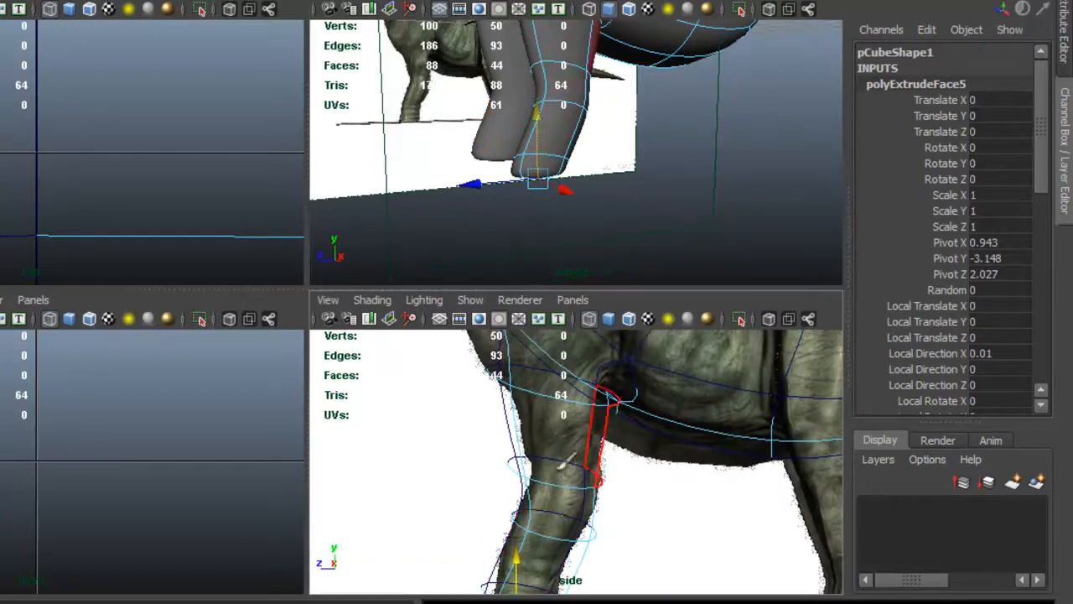
left_click_drag(512, 240, 704, 127, "alt")
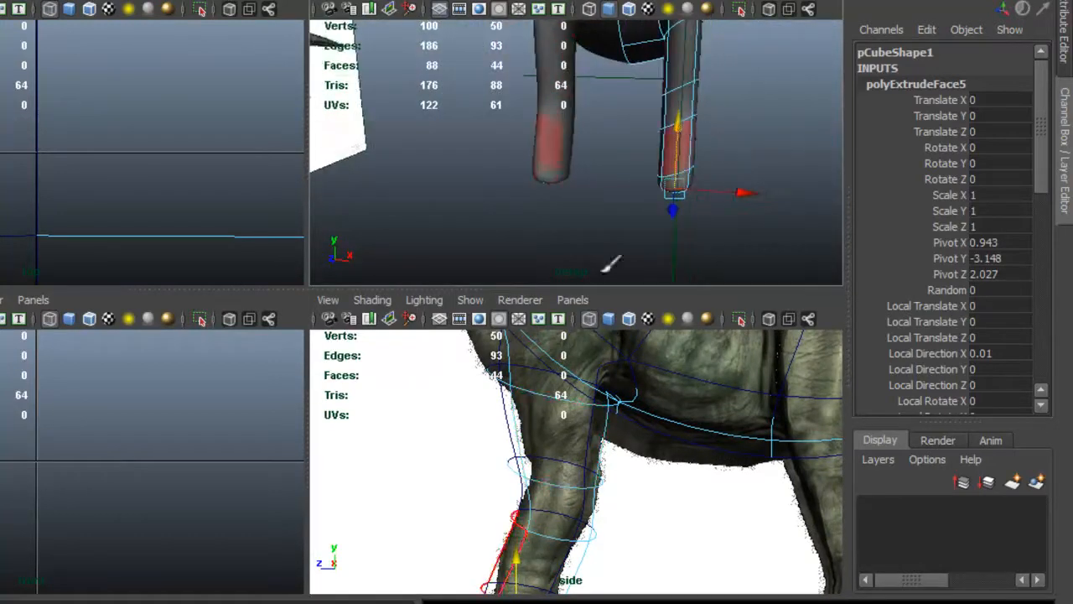
right_click_drag(696, 69, 698, 36)
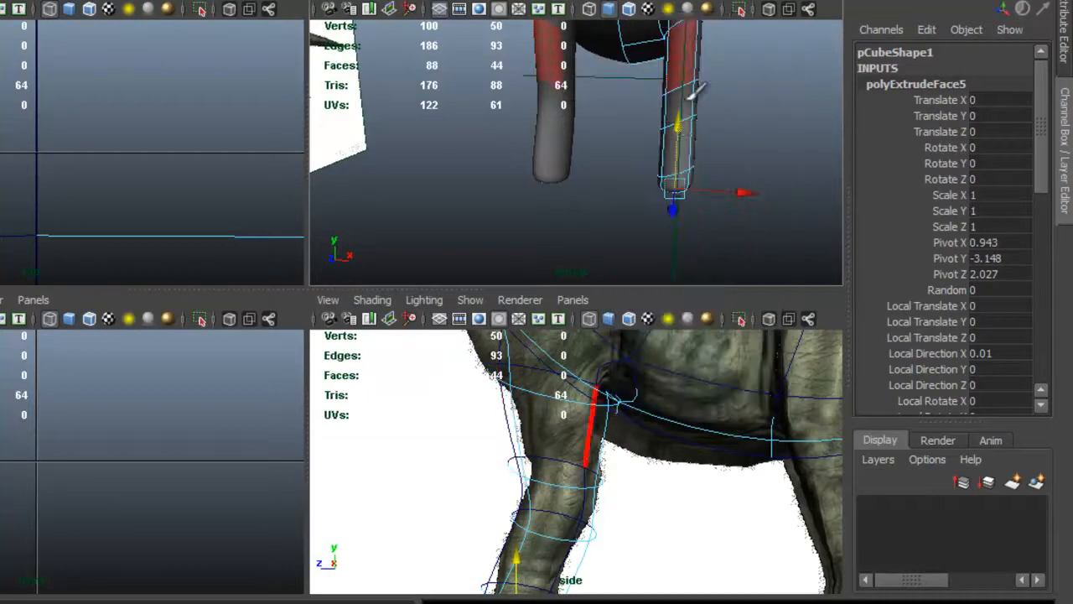
left_click(518, 466)
left_click_drag(518, 467, 535, 470)
middle_click_drag(610, 447, 605, 389, "alt")
right_click_drag(603, 390, 595, 445, "alt")
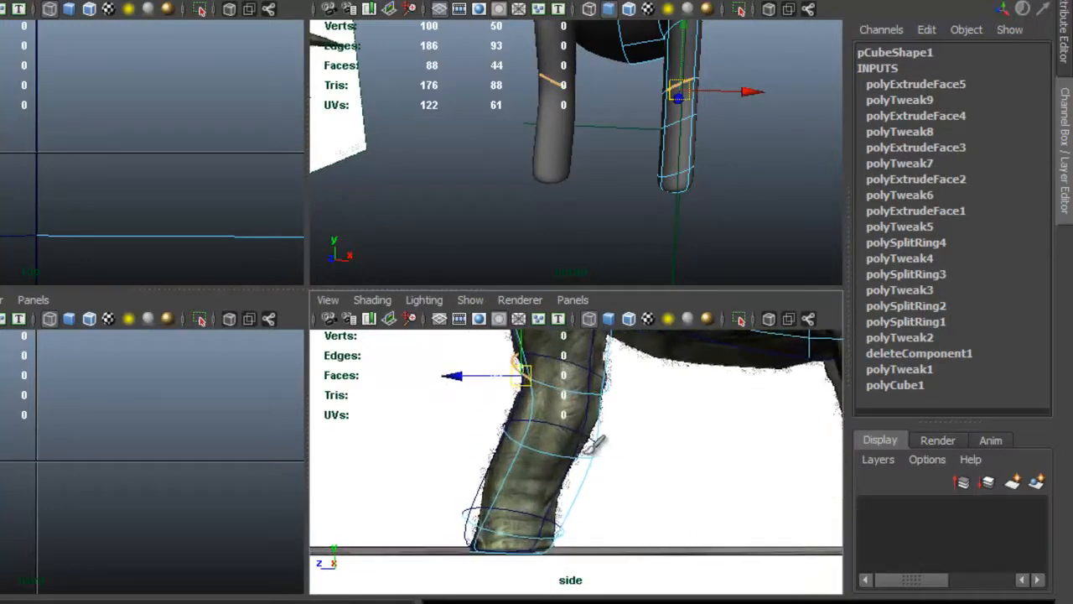
left_click(598, 455)
left_click_drag(615, 438, 593, 427)
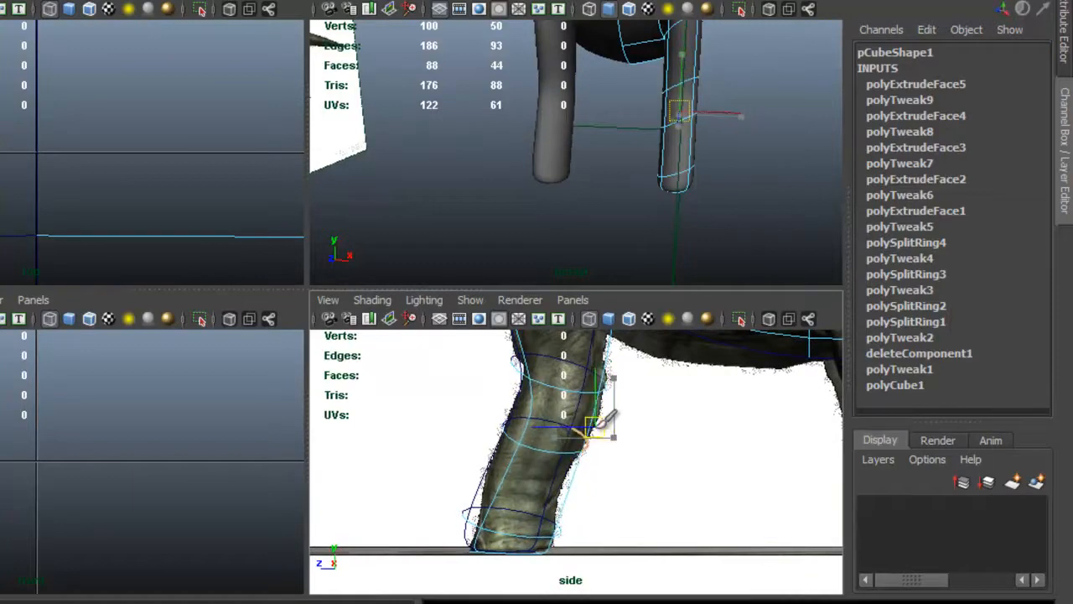
Raise the edge loop above the foot and fit its front and back edges and the heel edge to the reference outline
double_click(504, 530)
left_click_drag(507, 475, 507, 445)
left_click_drag(438, 505, 471, 498)
left_click(477, 495)
left_click(570, 510)
left_click_drag(570, 514, 560, 506)
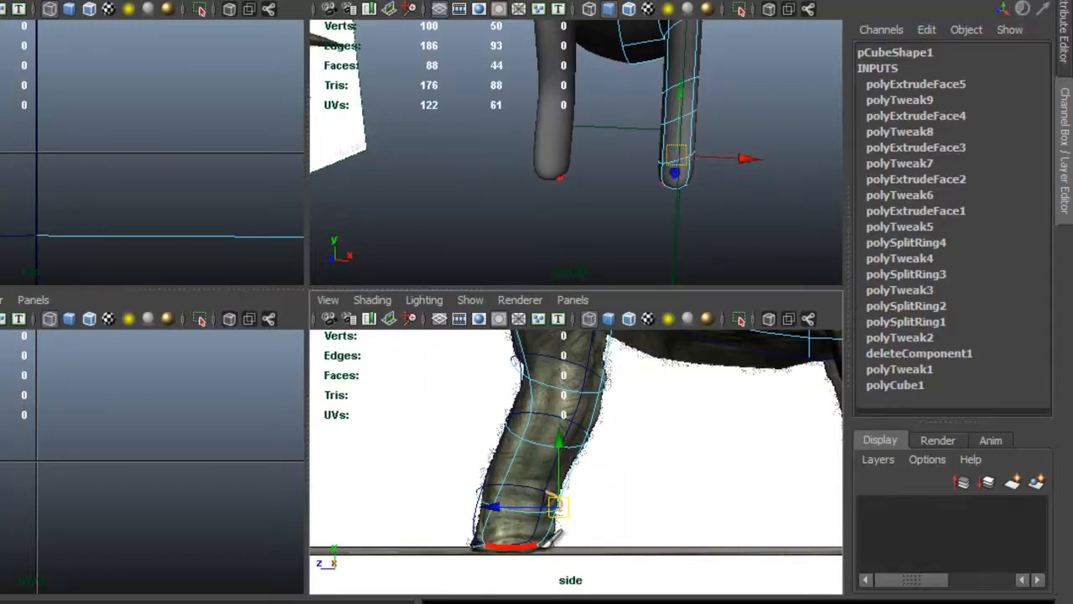
left_click(551, 537)
left_click_drag(568, 541, 586, 542)
Move the front leg's inner edges at the thigh and knee toward the body's centre to thicken the upper leg
middle_click_drag(635, 403, 620, 472, "alt")
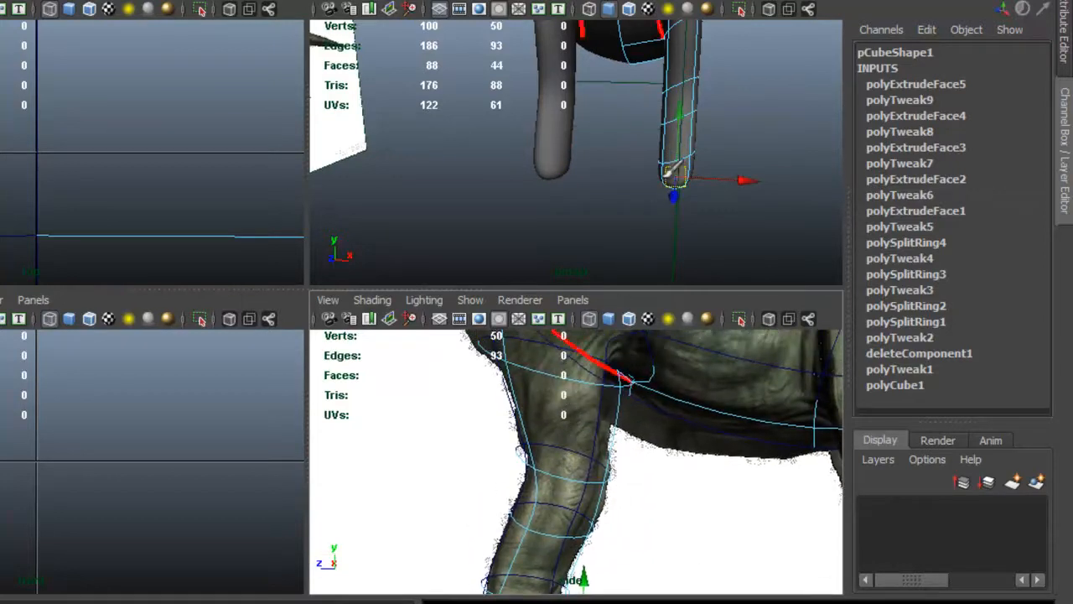
middle_click_drag(540, 443, 549, 484, "alt")
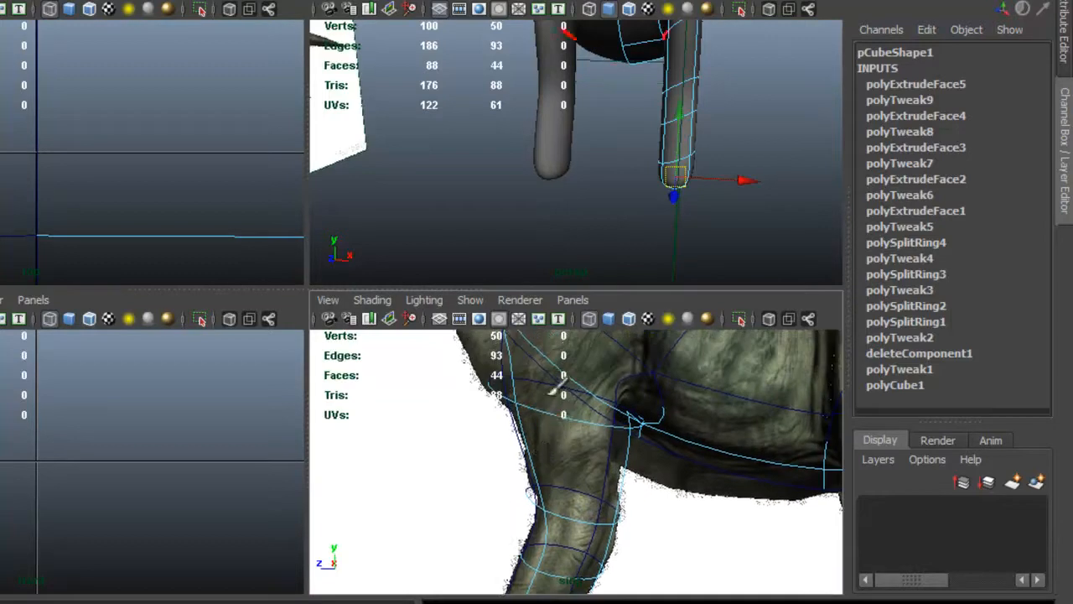
middle_click_drag(552, 397, 568, 429, "alt")
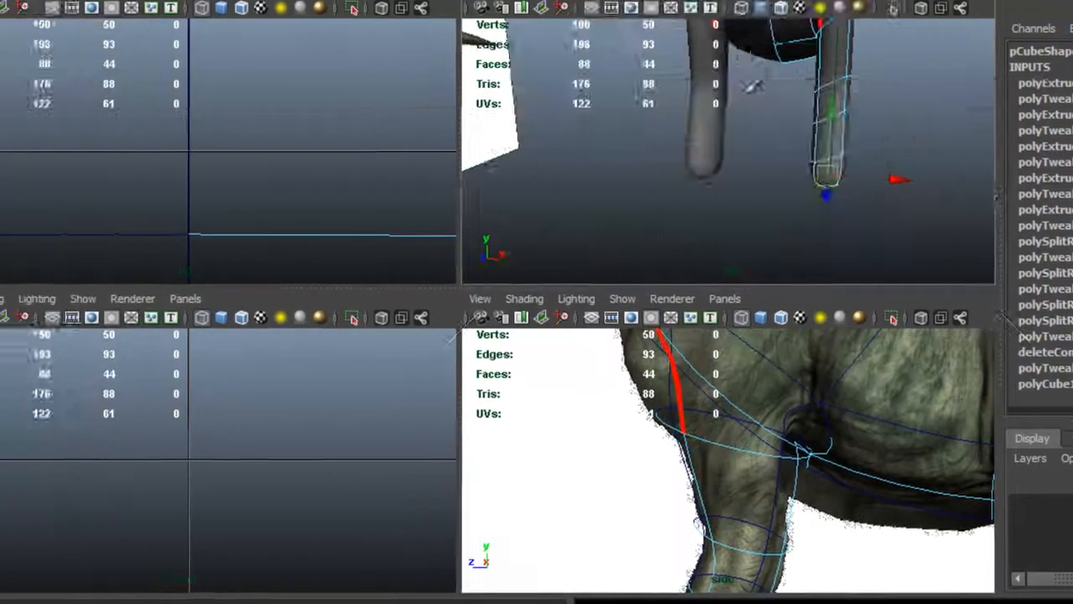
key("space")
left_click_drag(853, 178, 647, 173, "alt")
left_click(539, 156)
left_click_drag(539, 156, 680, 151, "alt")
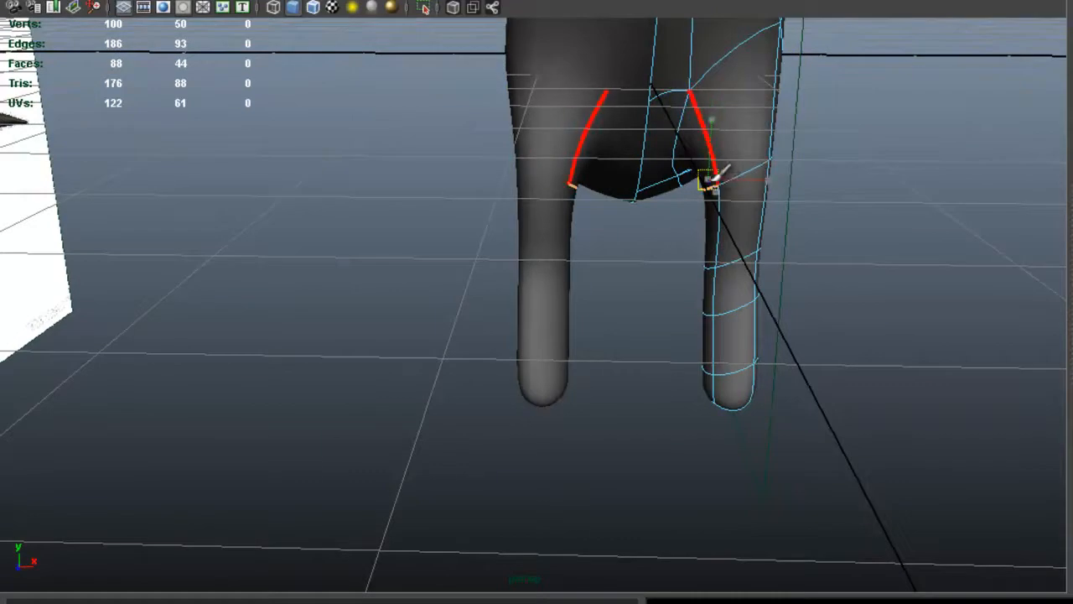
mouse_move(711, 221)
left_mouse_down("alt")
mouse_move(652, 223)
mouse_move(706, 228)
left_mouse_up("alt")
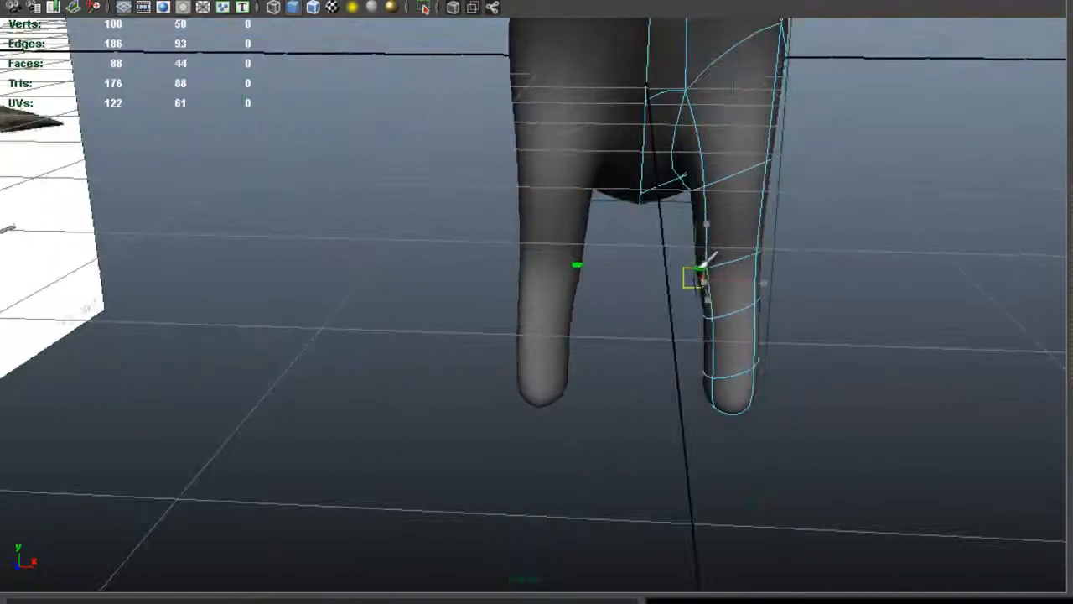
left_click(693, 310)
scroll(742, 273, "down", 2)
Reposition the side edges at the shoulder, neck base and upper back to round out the body
left_click_drag(744, 185, 522, 176, "alt")
scroll(601, 190, "up", 1)
left_click_drag(600, 190, 622, 225, "alt")
left_click(633, 238)
left_click_drag(623, 225, 433, 171)
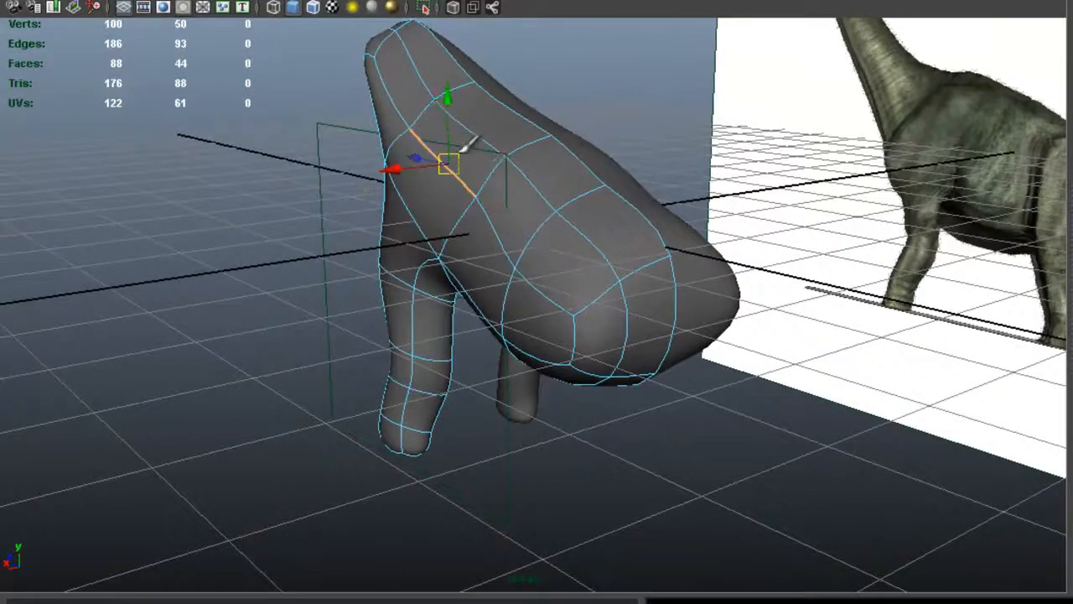
left_click_drag(493, 111, 397, 252, "alt")
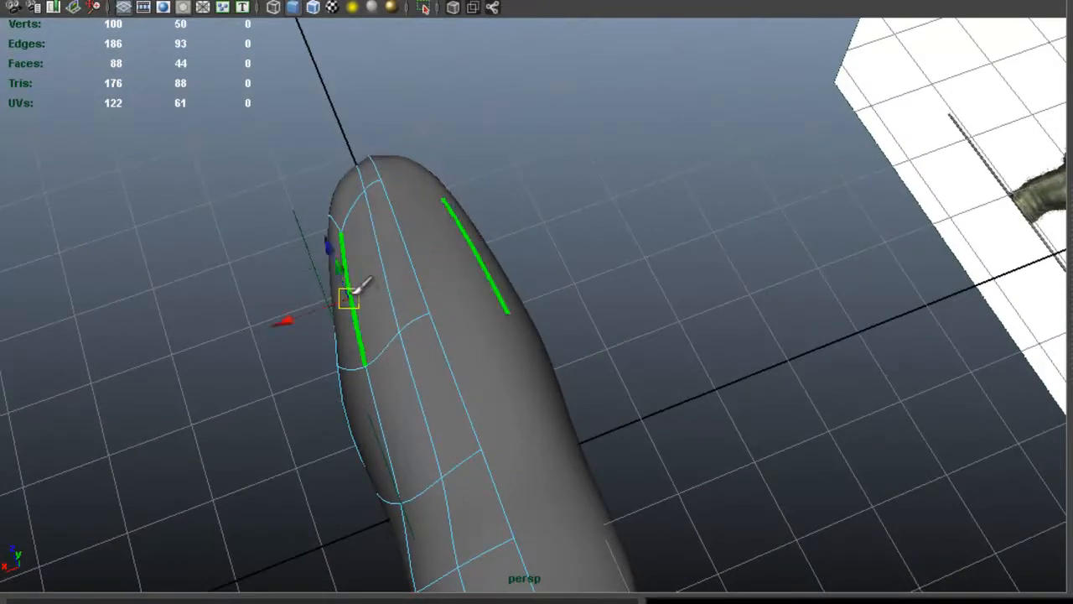
left_click_drag(381, 275, 749, 186, "alt")
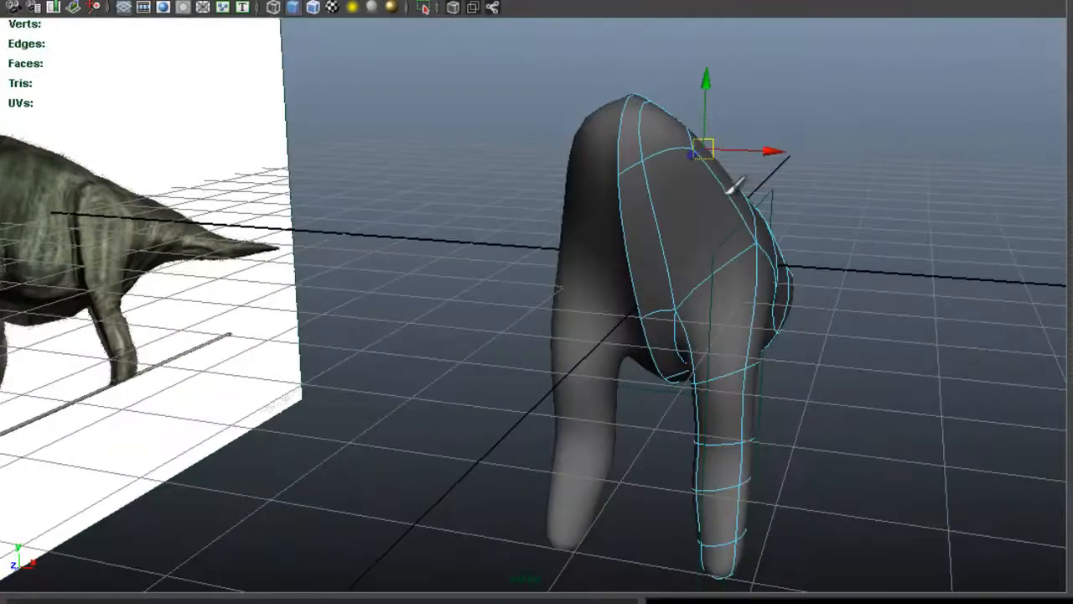
left_click_drag(760, 206, 579, 206, "alt")
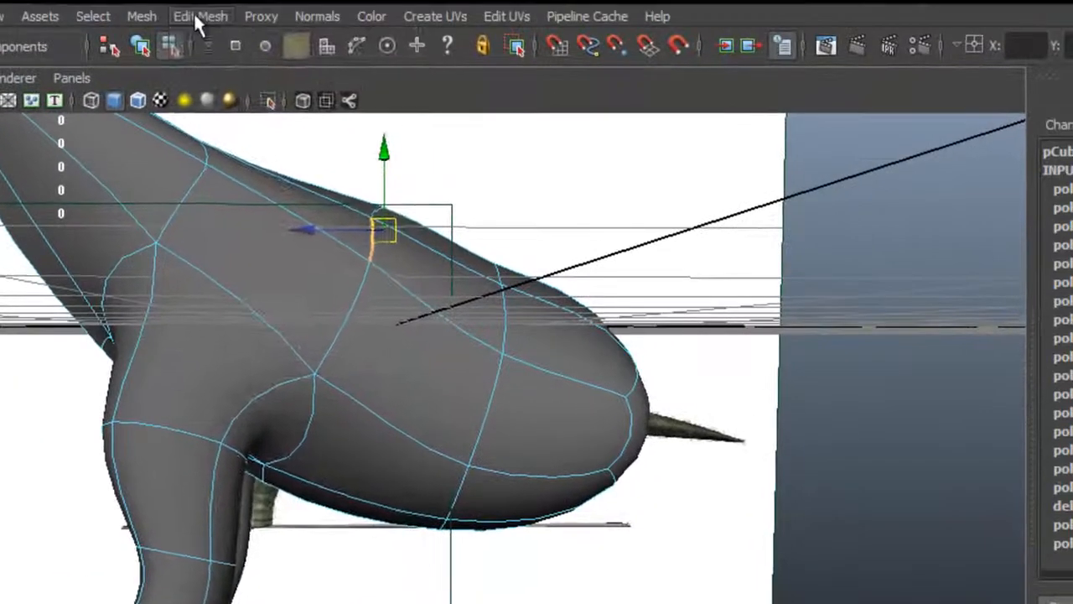
Insert an edge loop around the torso just behind the front leg, between the existing body loops
left_click(194, 12)
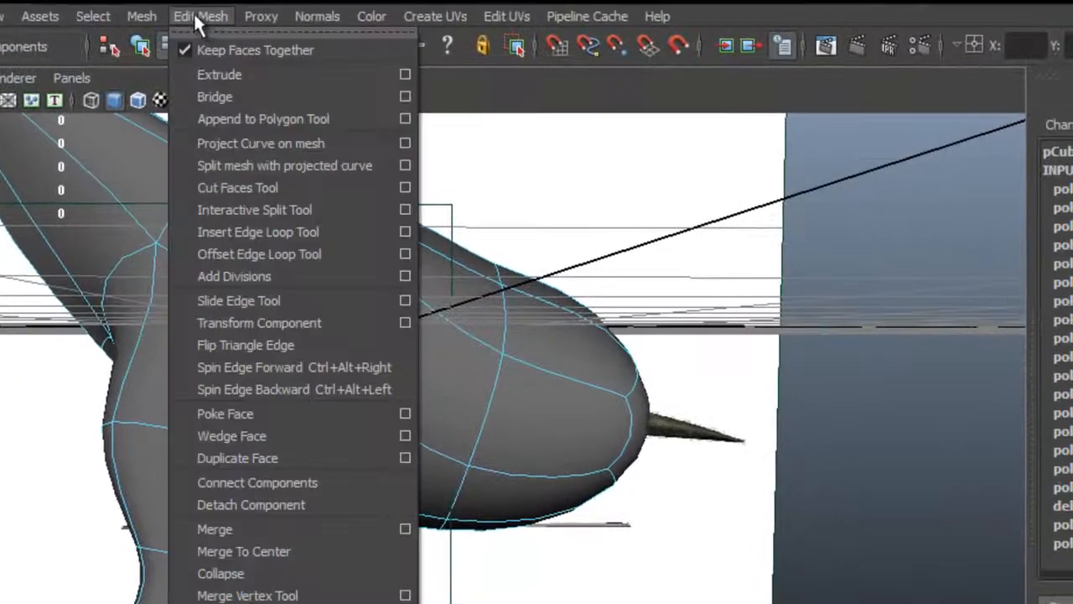
left_click(319, 232)
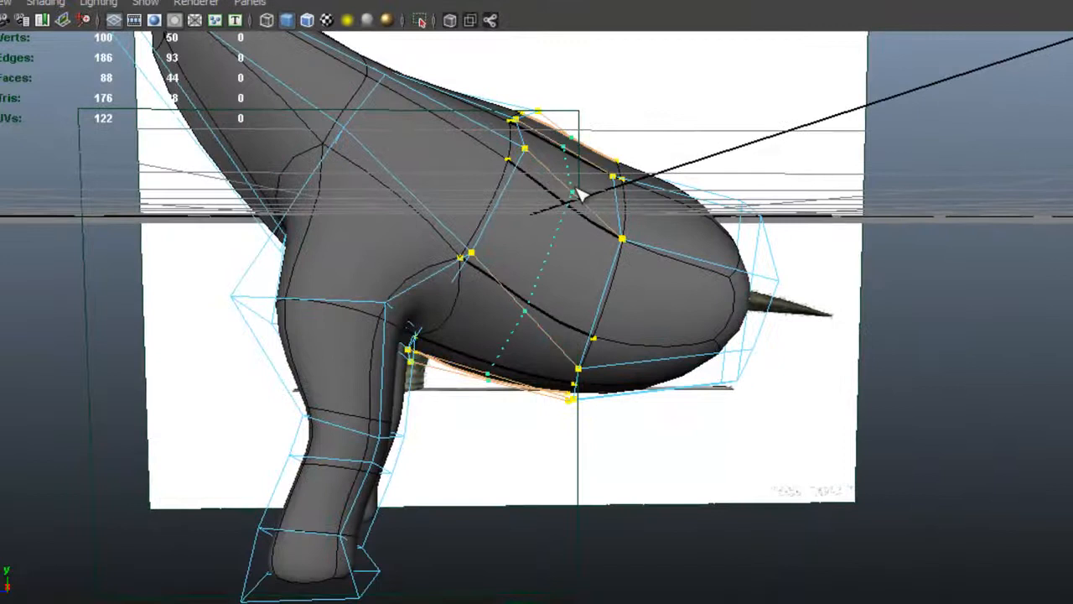
key("3")
left_click_drag(577, 197, 528, 266)
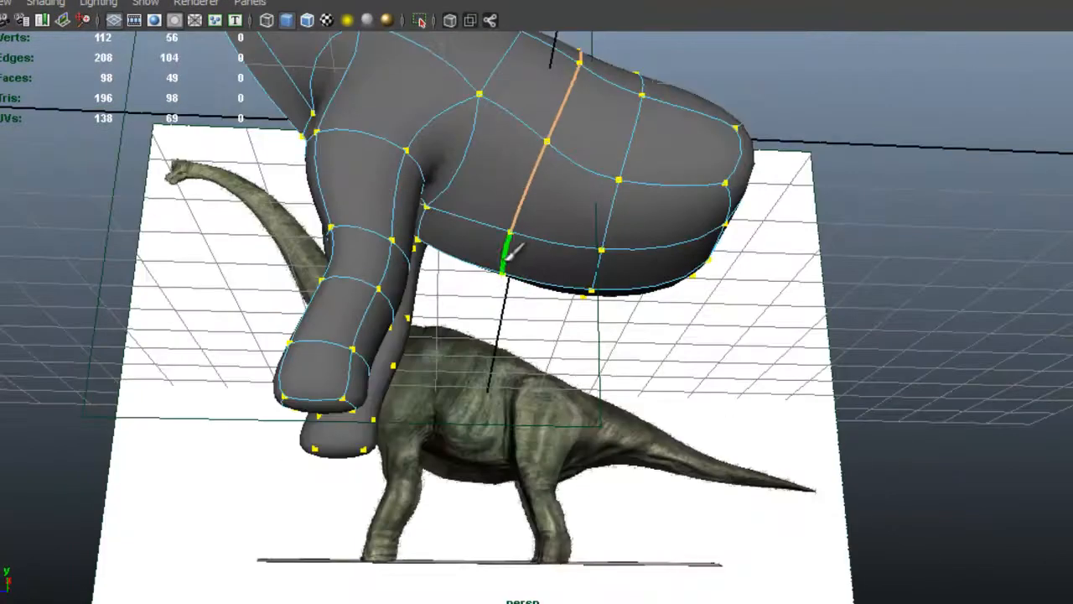
Lower the new loop's bottom edge to the belly outline of the reference in the side view
left_click_drag(527, 222, 540, 246, "alt")
key("space")
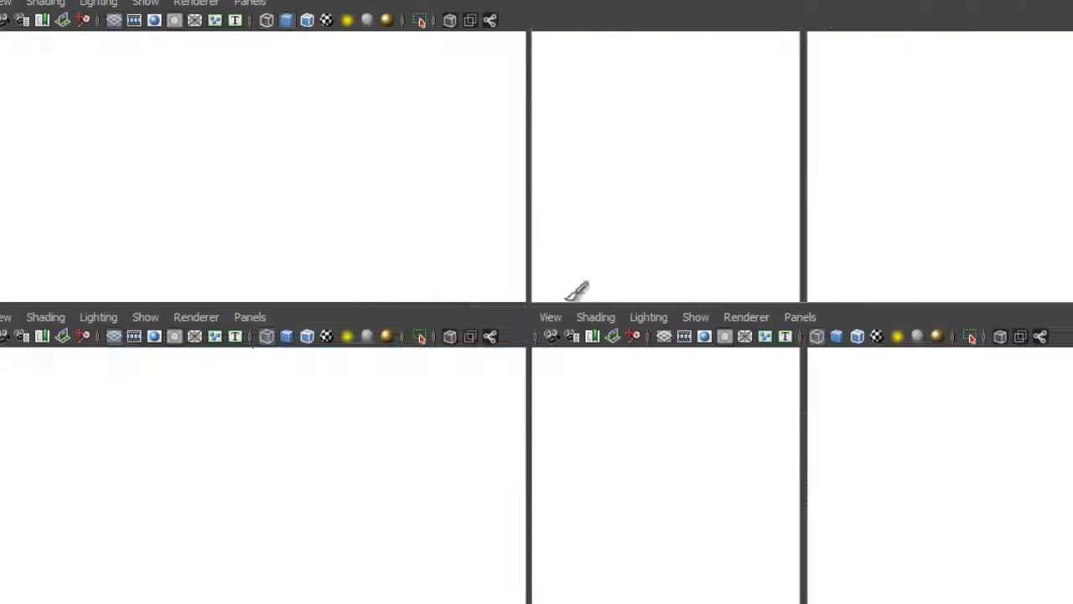
middle_click_drag(891, 481, 792, 470, "alt")
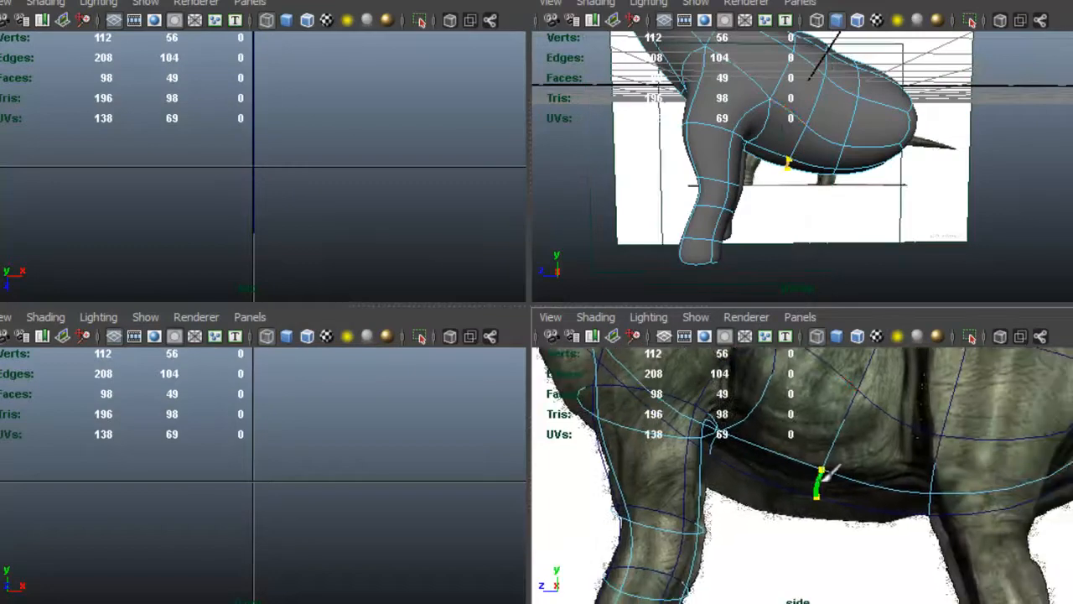
left_click_drag(820, 480, 802, 508)
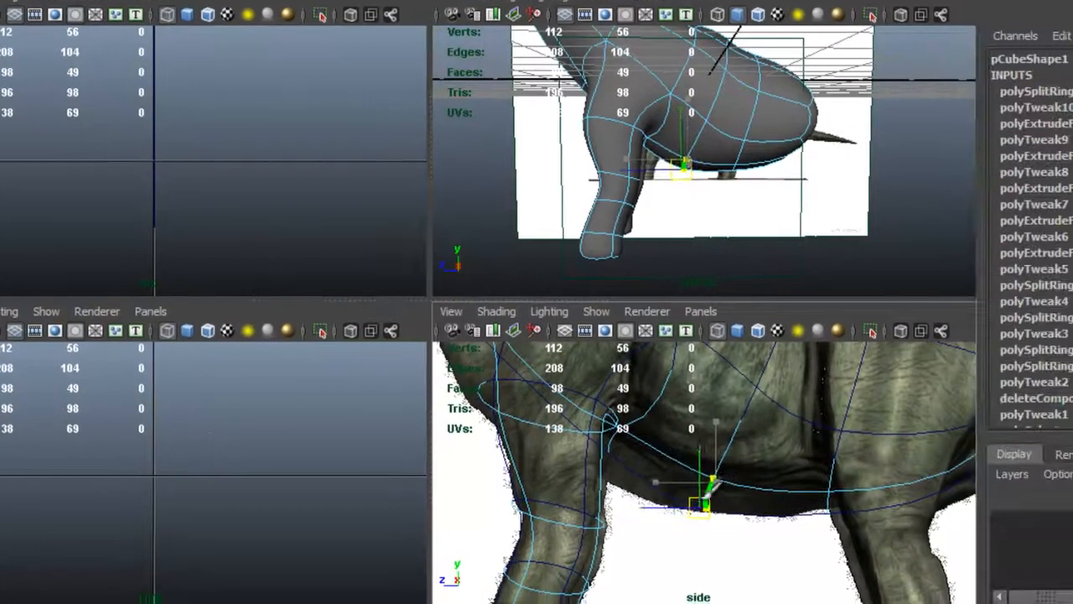
key("space")
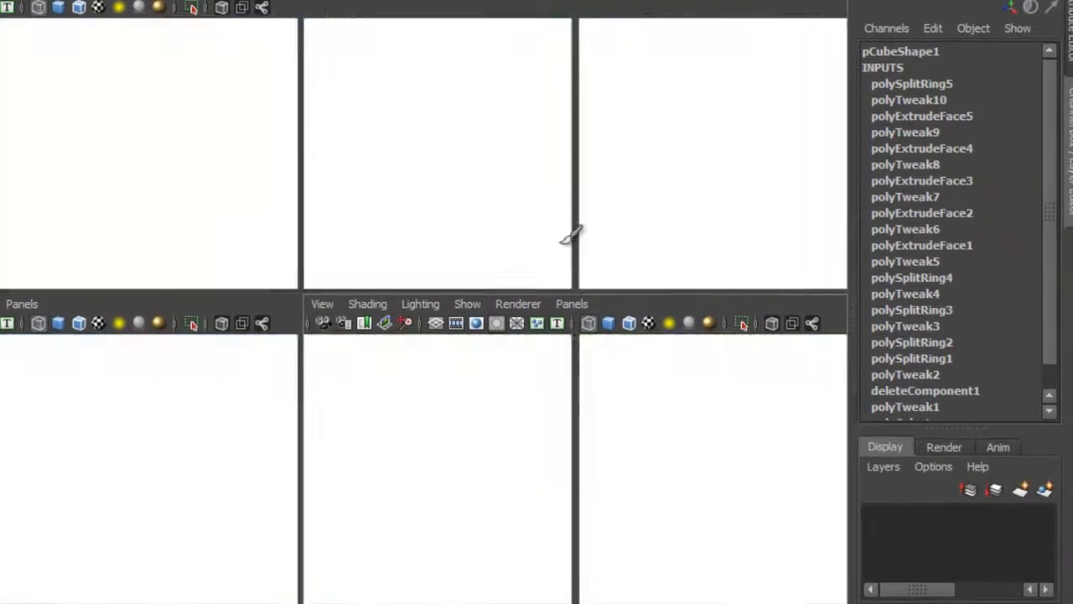
middle_click_drag(450, 211, 503, 274, "alt")
key("space")
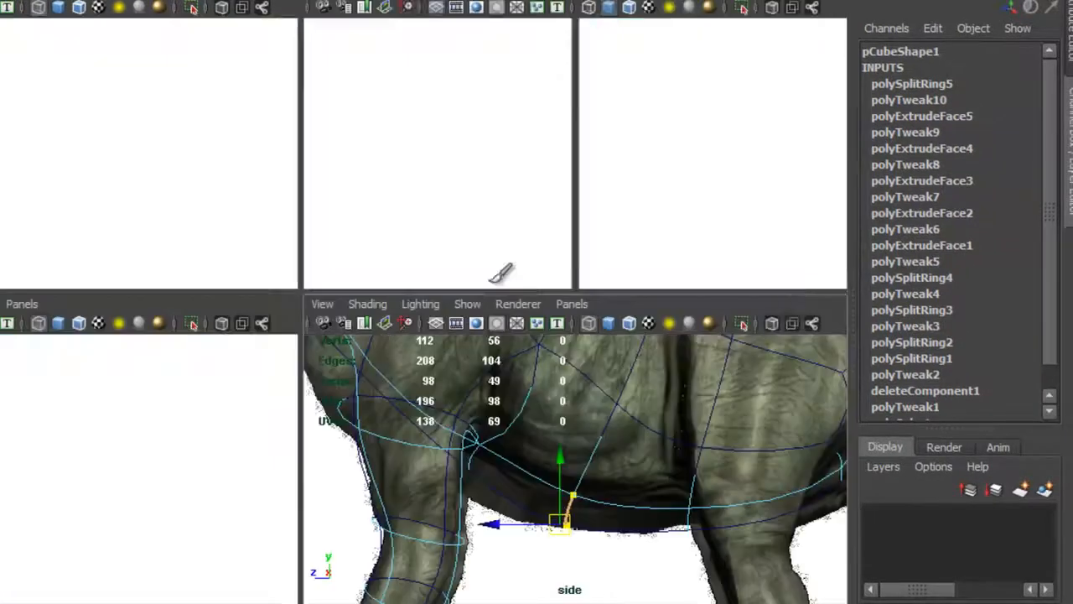
Switch to edge selection and reposition the upper side edges of the rear body to smooth the rump's shape
key("space")
left_click_drag(729, 260, 643, 246, "alt")
right_click_drag(638, 244, 662, 287)
left_click_drag(662, 287, 612, 249, "alt")
right_click_drag(597, 259, 612, 221)
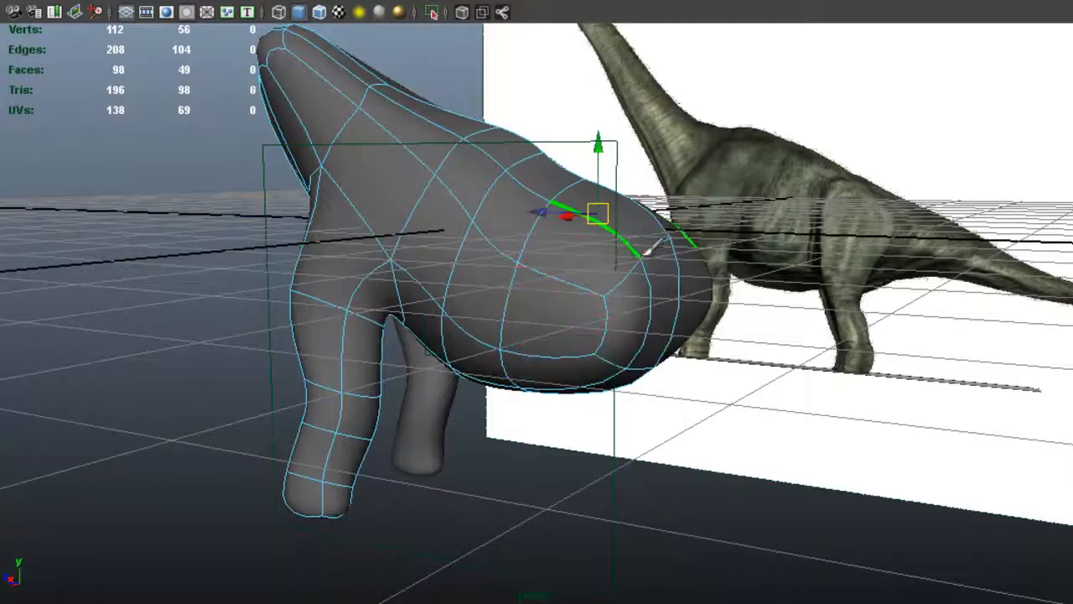
left_click_drag(635, 234, 501, 227, "alt")
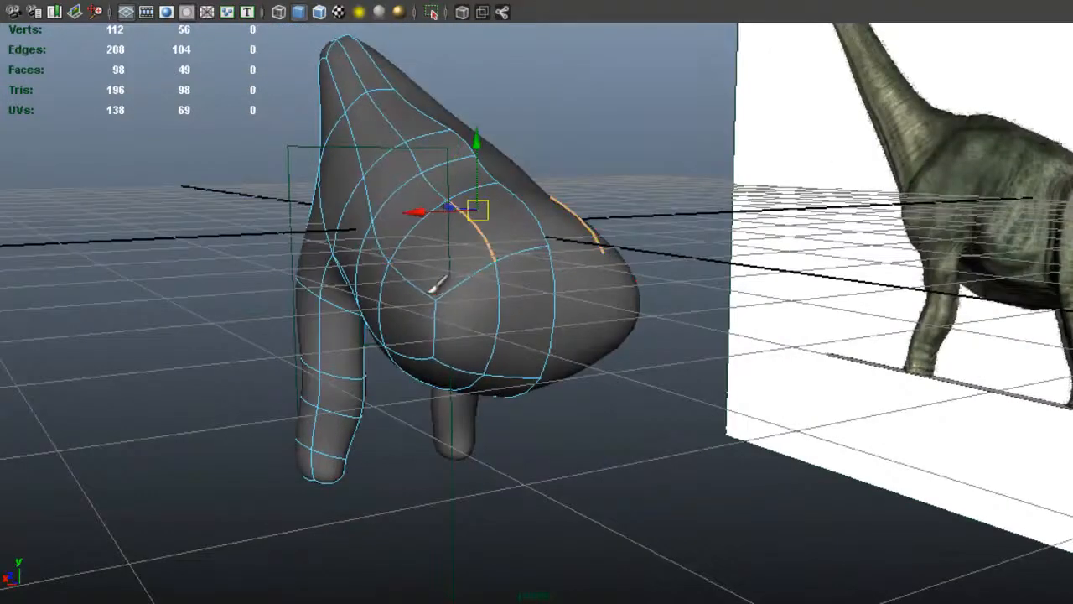
Reposition the lower side edge of the rear body to shape the flank
left_click_drag(444, 244, 581, 261, "alt")
left_click(575, 318)
left_click_drag(575, 318, 667, 316, "alt")
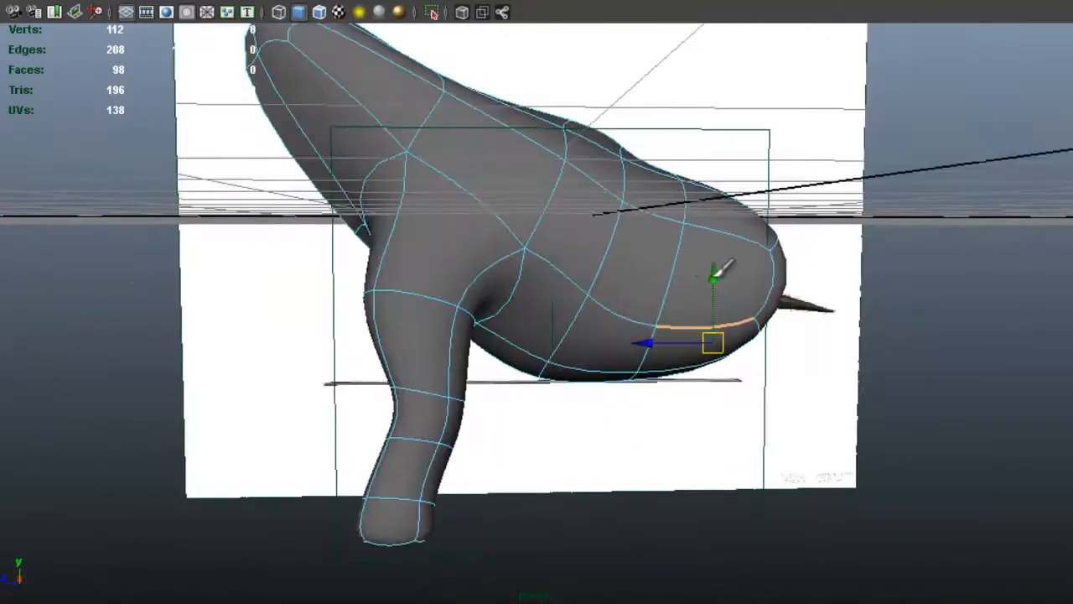
left_click_drag(739, 223, 374, 280, "alt")
left_click_drag(522, 277, 647, 280, "alt")
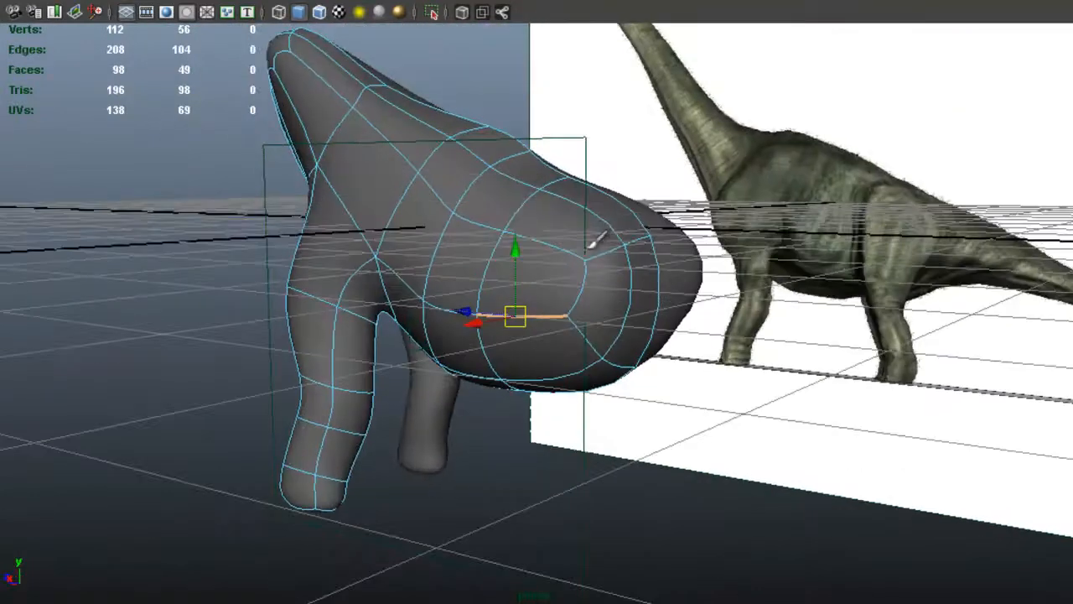
Select the body's rear end faces and move them back to the base of the reference's tail
right_click_drag(587, 248, 591, 290)
left_click_drag(664, 288, 761, 288, "alt")
key("space")
middle_click_drag(743, 438, 587, 445, "alt")
middle_click_drag(743, 456, 620, 482, "alt")
scroll(805, 417, "down", 3)
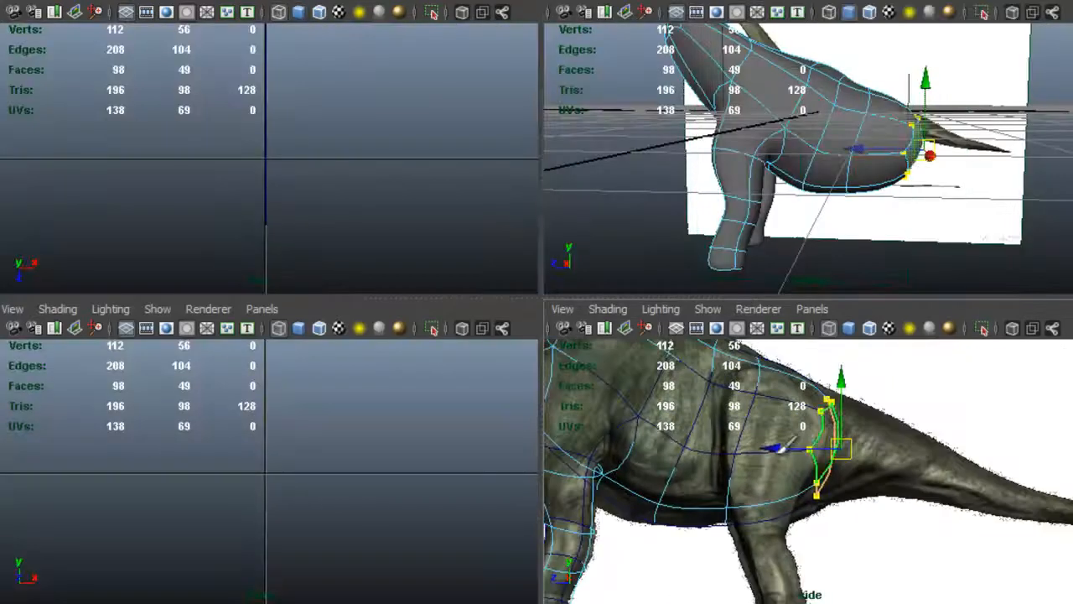
left_click_drag(845, 446, 912, 444)
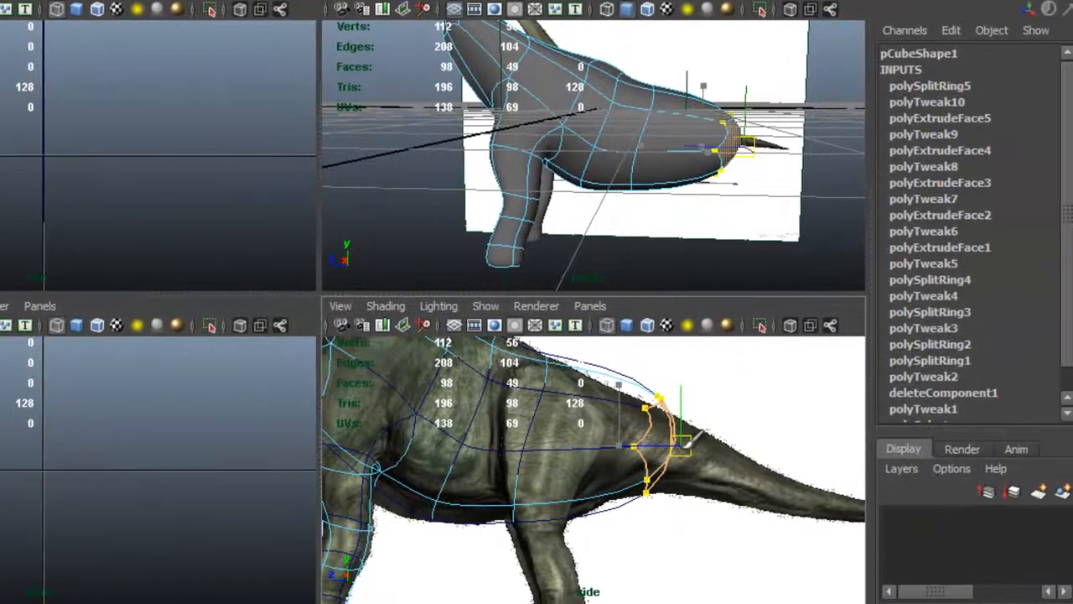
Insert an edge loop around the stretched rear section, between the hip and the tail base
left_click_drag(657, 151, 580, 197, "alt")
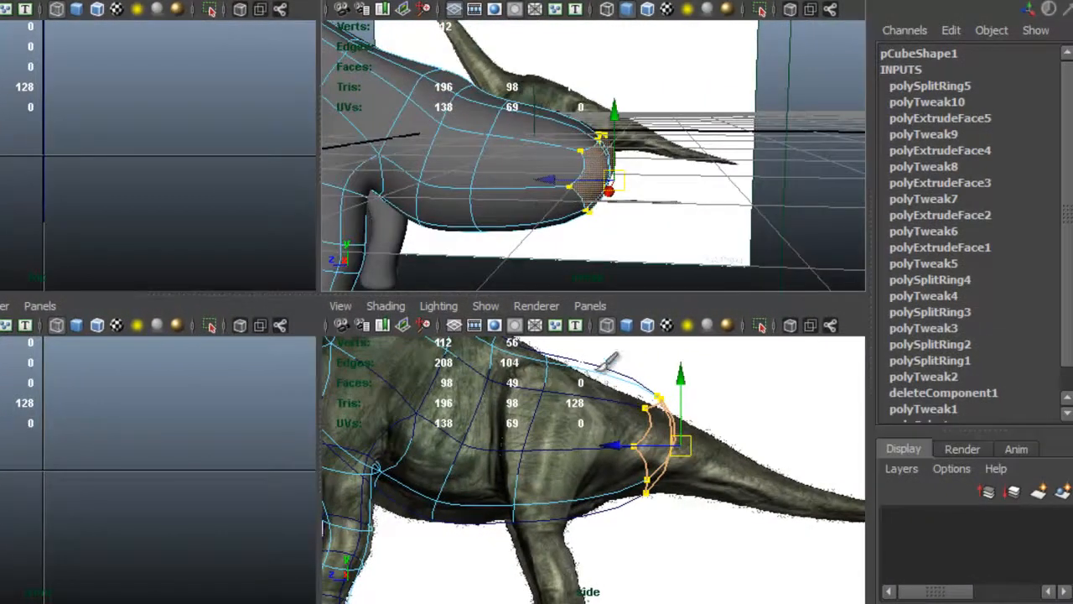
key("g")
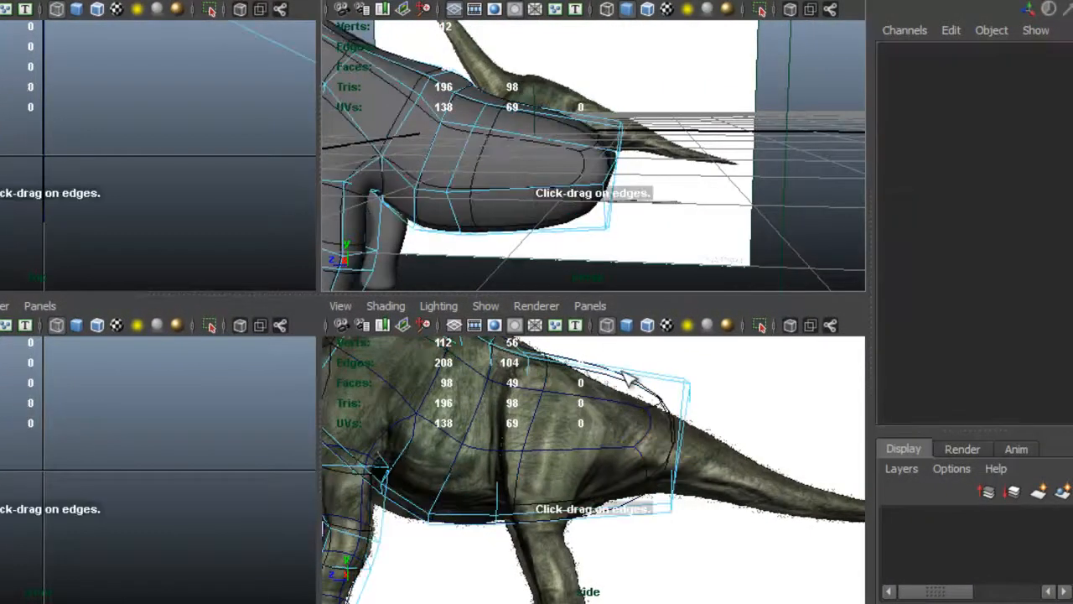
left_click(623, 372)
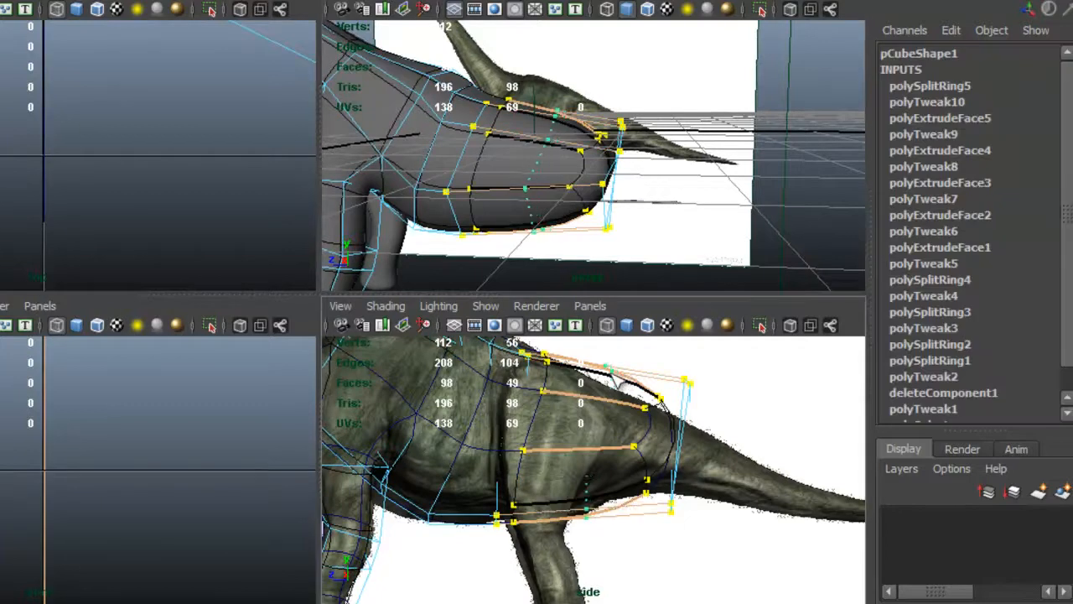
left_click(611, 374)
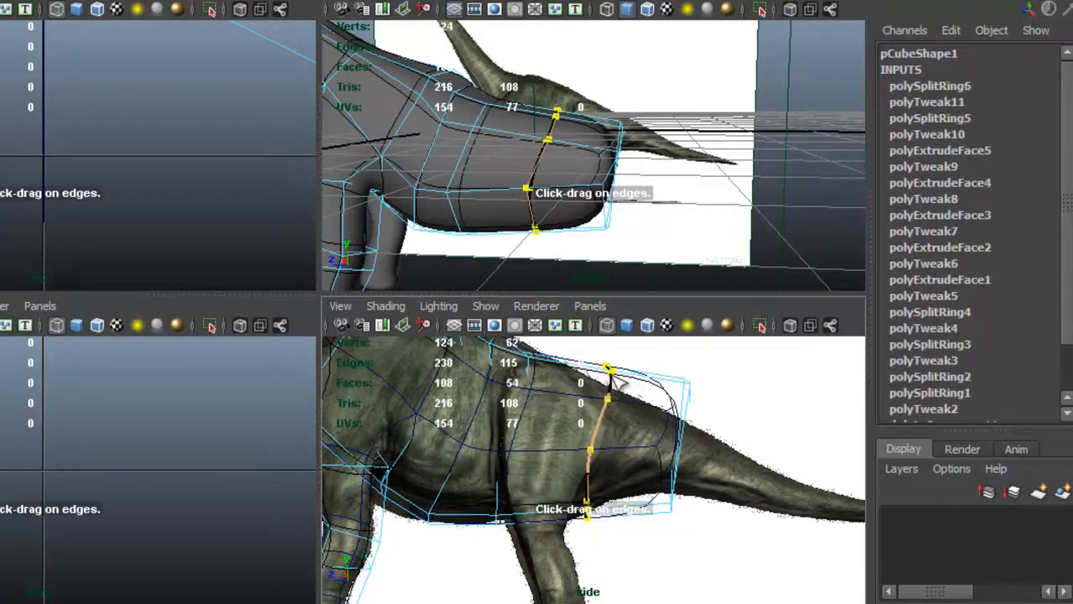
key("q")
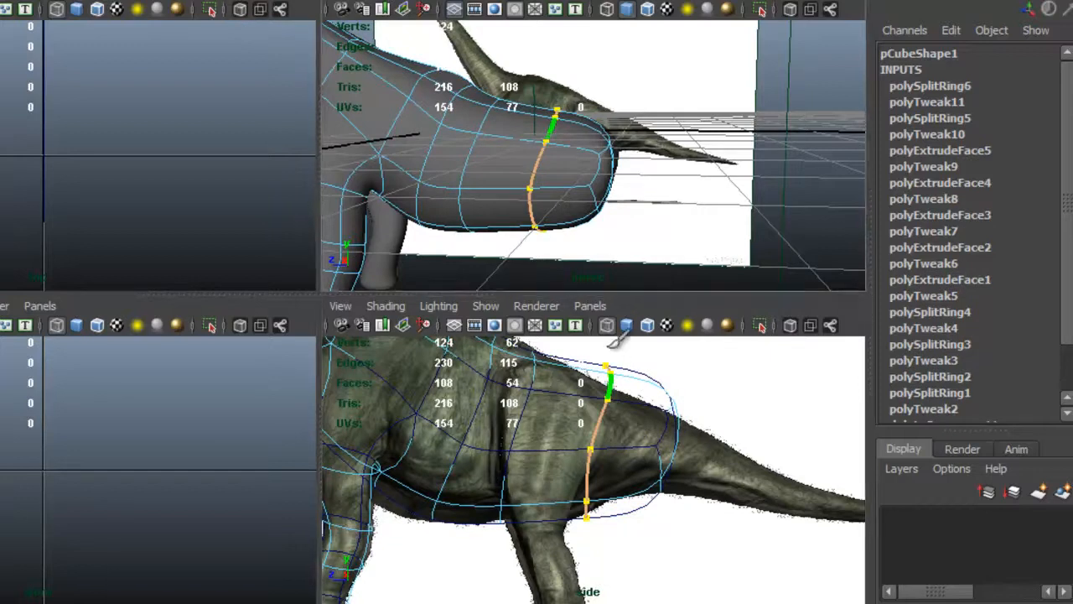
Move the top edges of the new loop and of the rear end down to the reference's back outline
scroll(629, 329, "up", 1)
left_click_drag(582, 160, 590, 225, "alt")
scroll(553, 151, "up", 2)
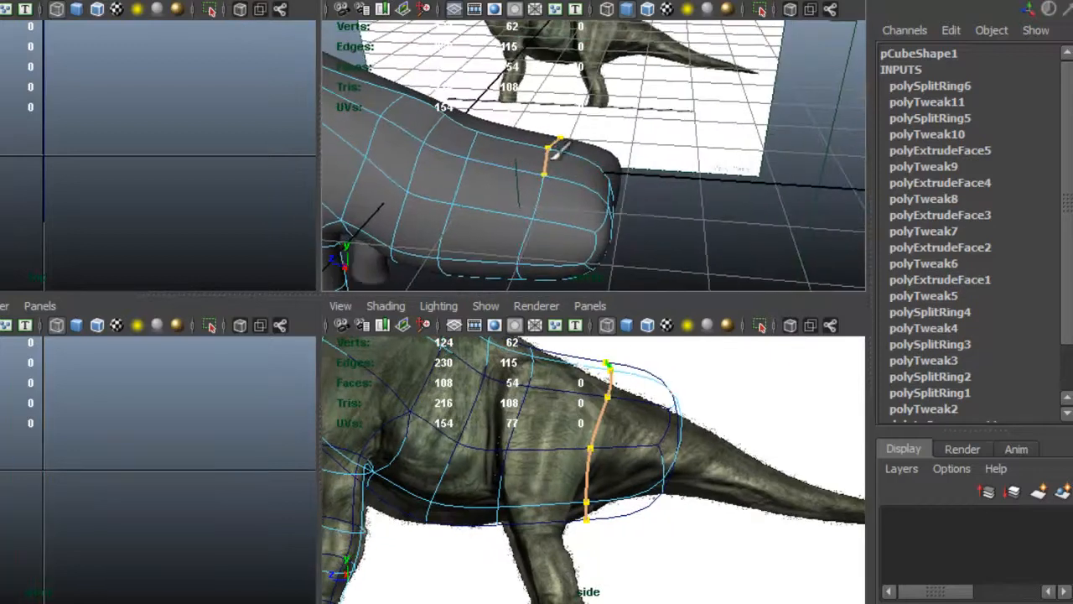
key("w")
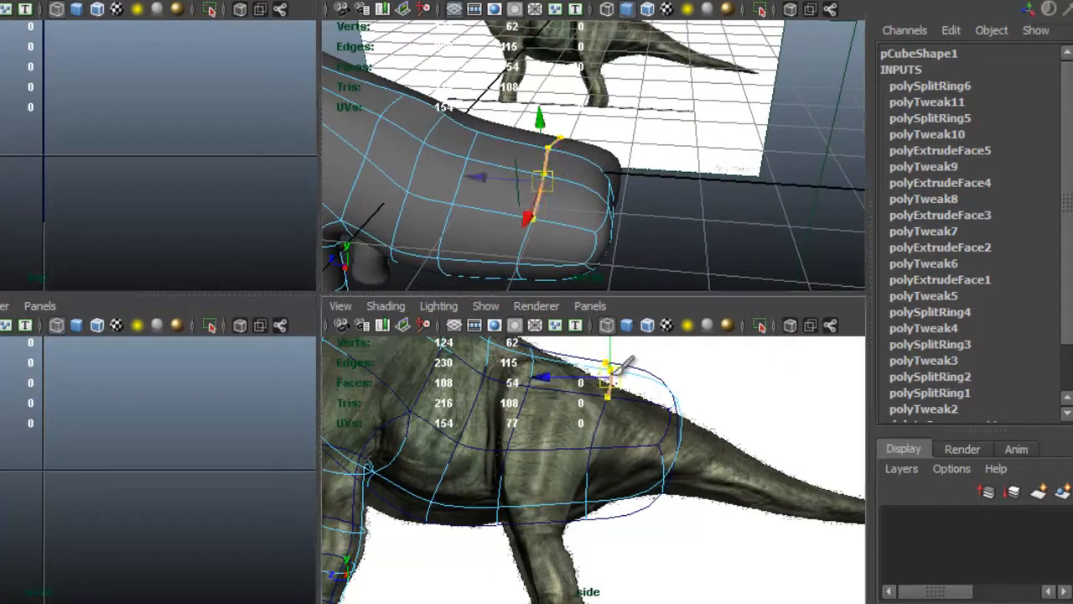
left_click_drag(613, 391, 606, 388)
left_click_drag(606, 210, 545, 156, "alt")
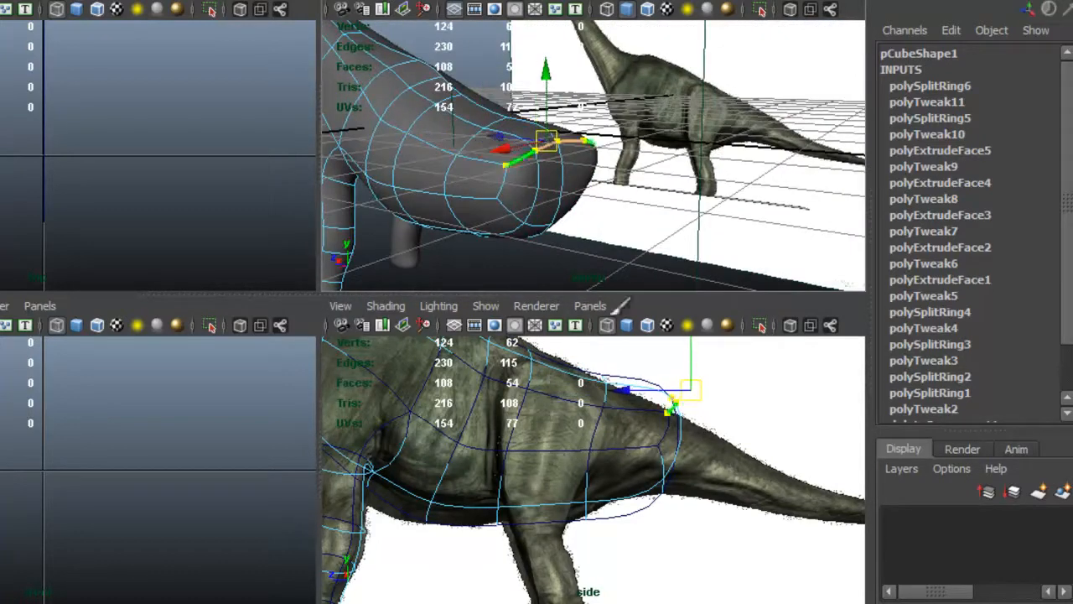
mouse_move(695, 386)
left_mouse_down()
mouse_move(696, 424)
mouse_move(700, 401)
mouse_move(689, 404)
left_mouse_up()
Move the rear end's vertical edges toward the centre and shift its side edges forward to narrow the tail base
left_click_drag(557, 116, 520, 141, "alt")
left_click(475, 197)
left_click_drag(497, 191, 469, 180)
right_click_drag(503, 176, 564, 173, "alt")
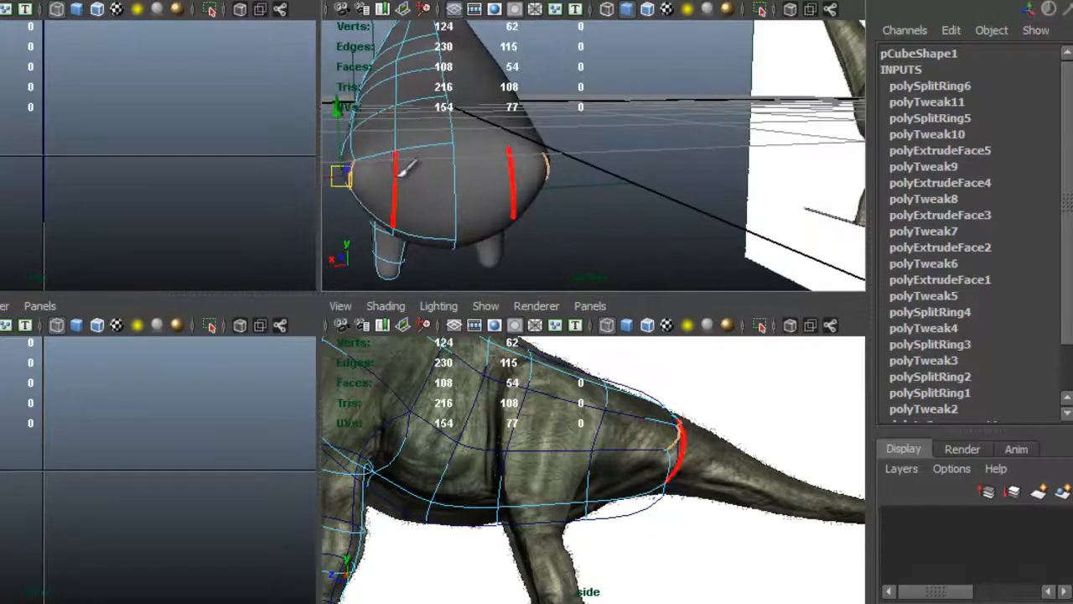
left_click_drag(400, 194, 432, 195)
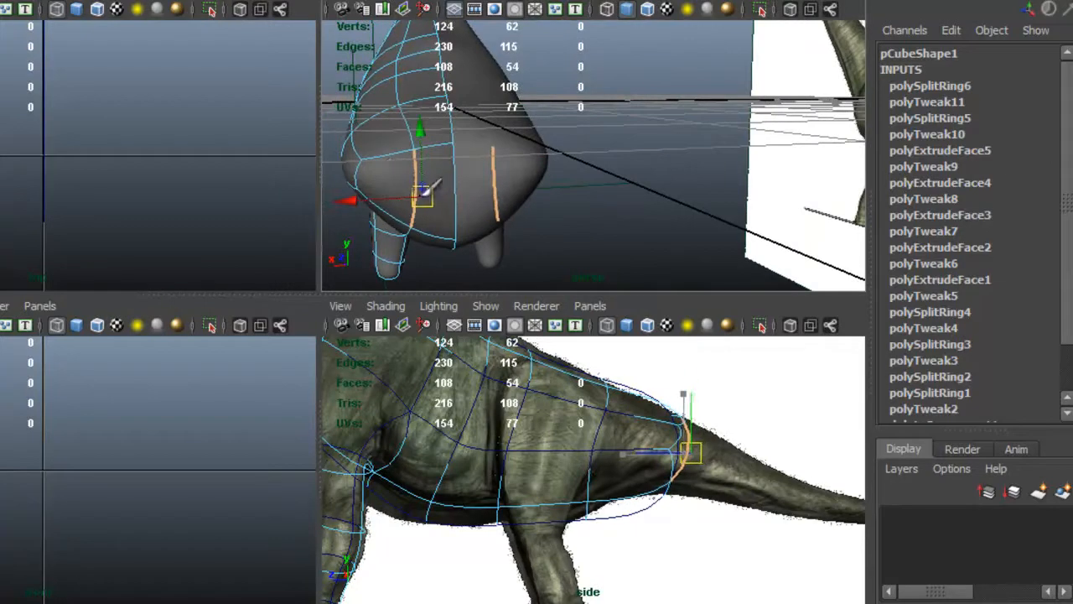
left_click_drag(364, 172, 509, 175)
left_click_drag(656, 186, 627, 191, "alt")
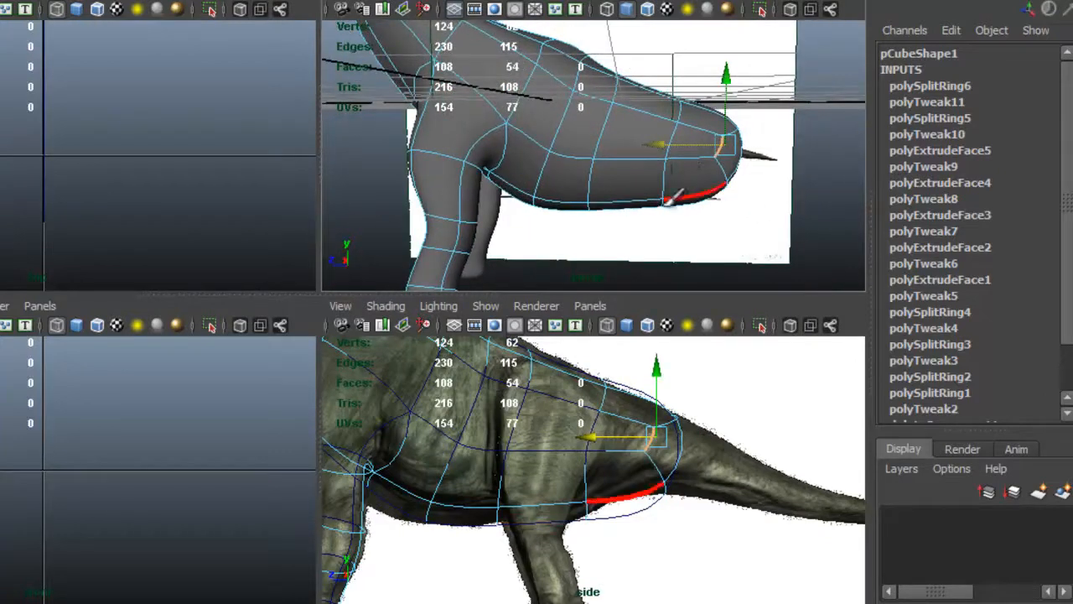
Select the lower vertical edge of the body's rear end and shift it to fit the reference's tail base
left_click_drag(710, 147, 655, 147, "alt")
left_click_drag(654, 228, 633, 220, "alt")
double_click(678, 151)
left_click_drag(677, 145, 583, 151, "alt")
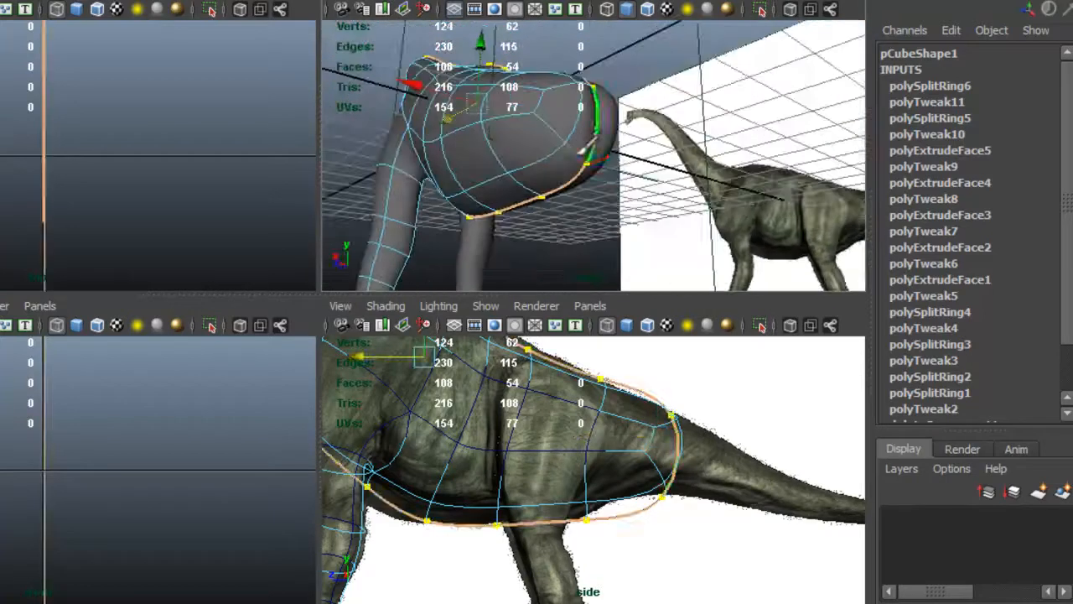
left_click(676, 469)
left_click_drag(682, 466, 674, 457)
left_click_drag(586, 171, 685, 202, "alt")
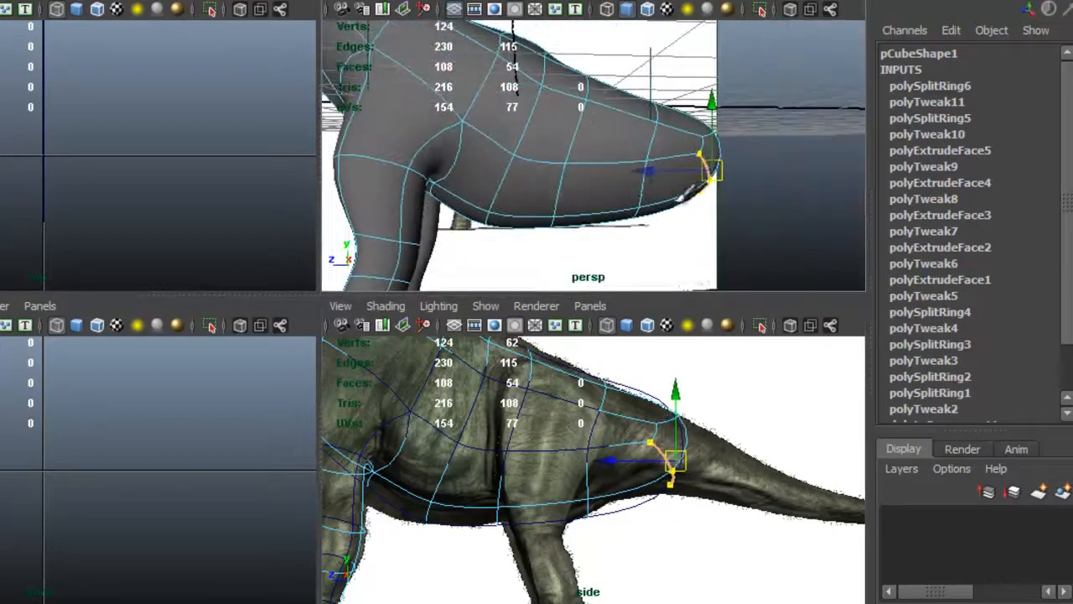
Select the lower side face of the body over the reference's hind leg and extrude it
key("space")
right_click_drag(695, 285, 519, 248, "alt")
left_click_drag(518, 247, 368, 285, "alt")
right_click_drag(394, 252, 396, 265)
left_click_drag(399, 258, 610, 261, "alt")
right_click_drag(564, 311, 572, 313, "alt")
left_click(533, 358)
mouse_move(625, 319)
left_mouse_down("alt")
mouse_move(553, 337)
mouse_move(581, 334)
mouse_move(575, 347)
mouse_move(611, 328)
left_mouse_up("alt")
key("space")
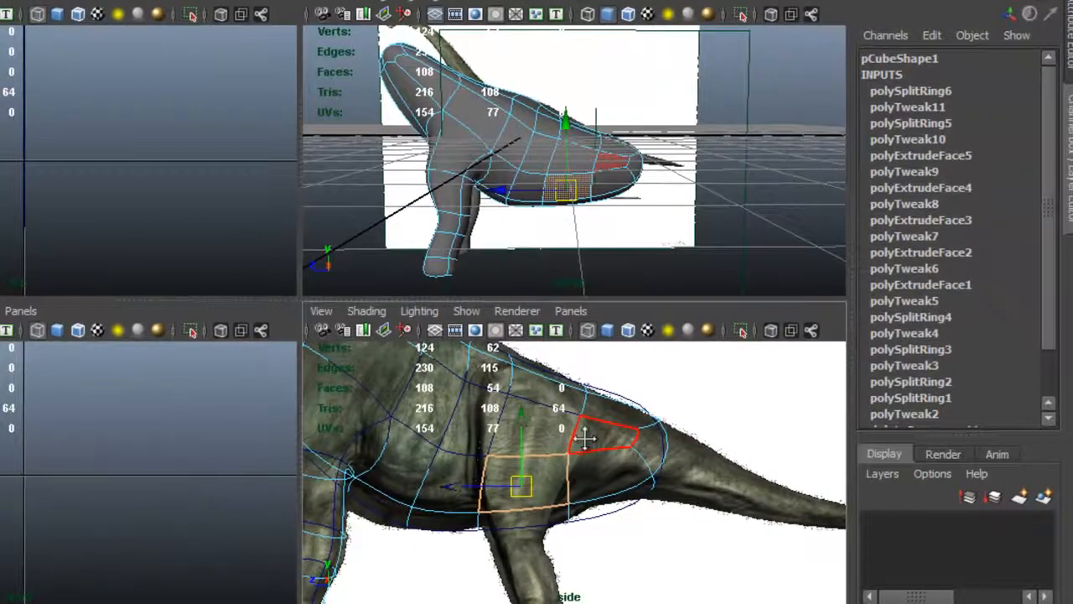
middle_click_drag(817, 447, 811, 414, "alt")
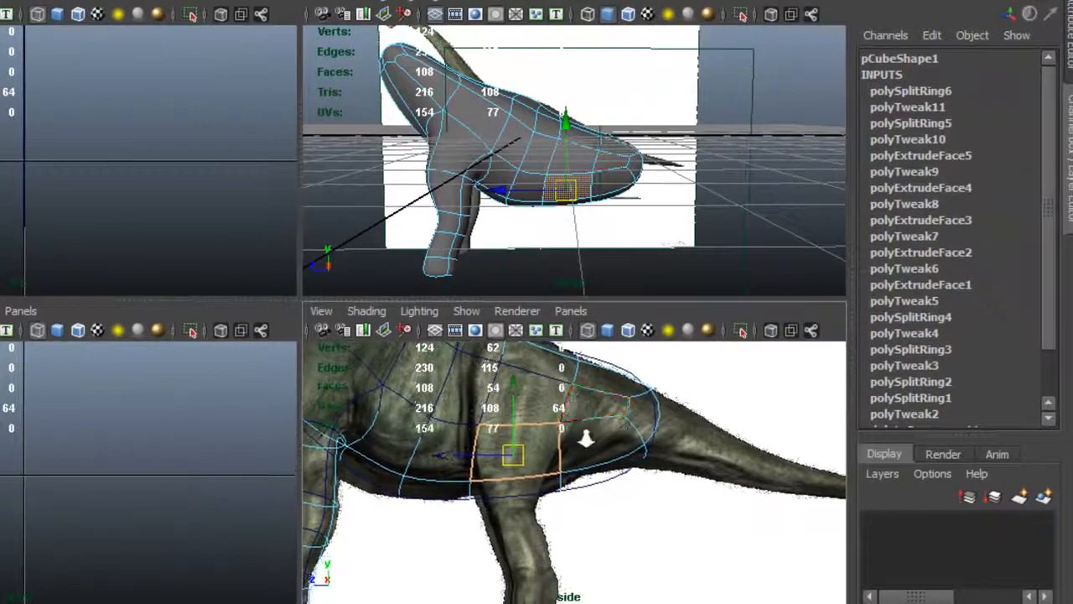
right_click_drag(611, 439, 561, 439, "alt")
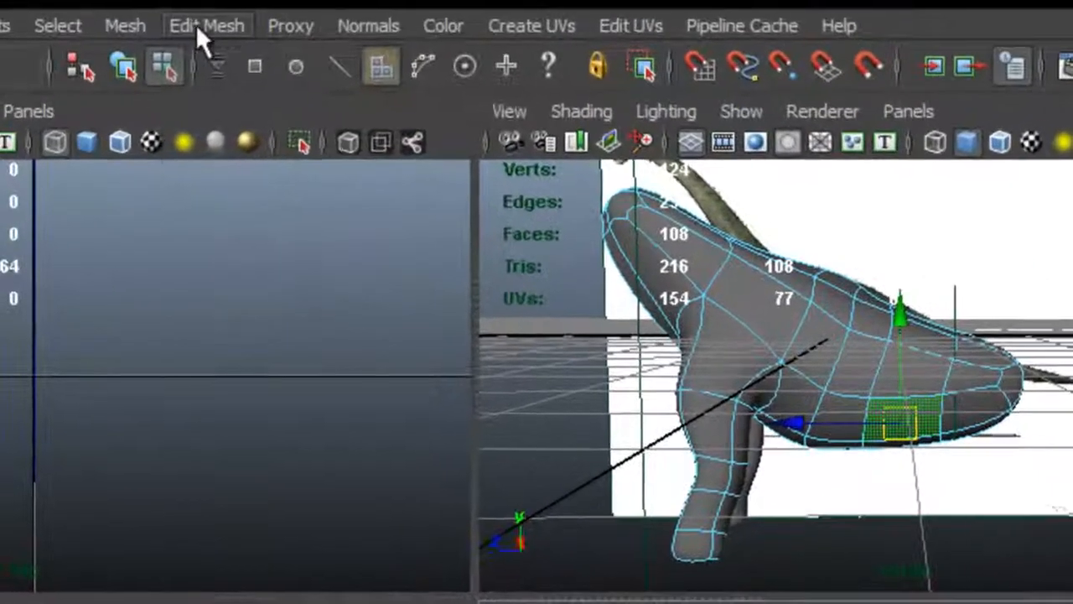
left_click(195, 25)
left_click(245, 82)
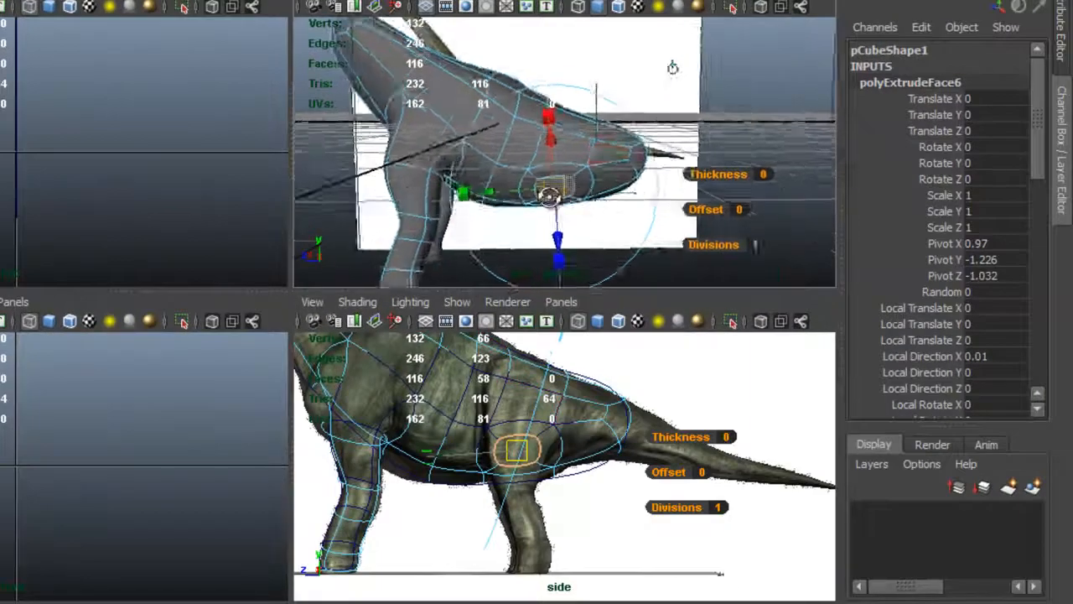
Lower the extruded face to the top of the reference's hind leg and rotate it to point downward
left_click_drag(673, 67, 431, 167, "alt")
key("e")
left_click_drag(494, 154, 695, 156)
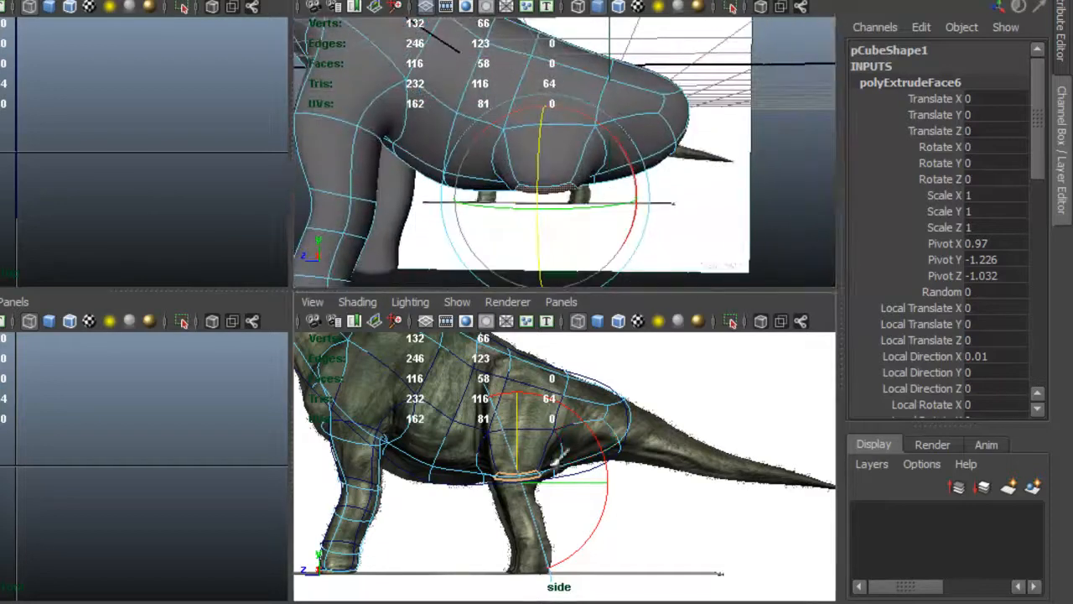
Select the upper edge of the new hind thigh and move it up toward the hip
middle_click_drag(549, 453, 557, 444, "alt")
right_click_drag(557, 446, 743, 481, "alt")
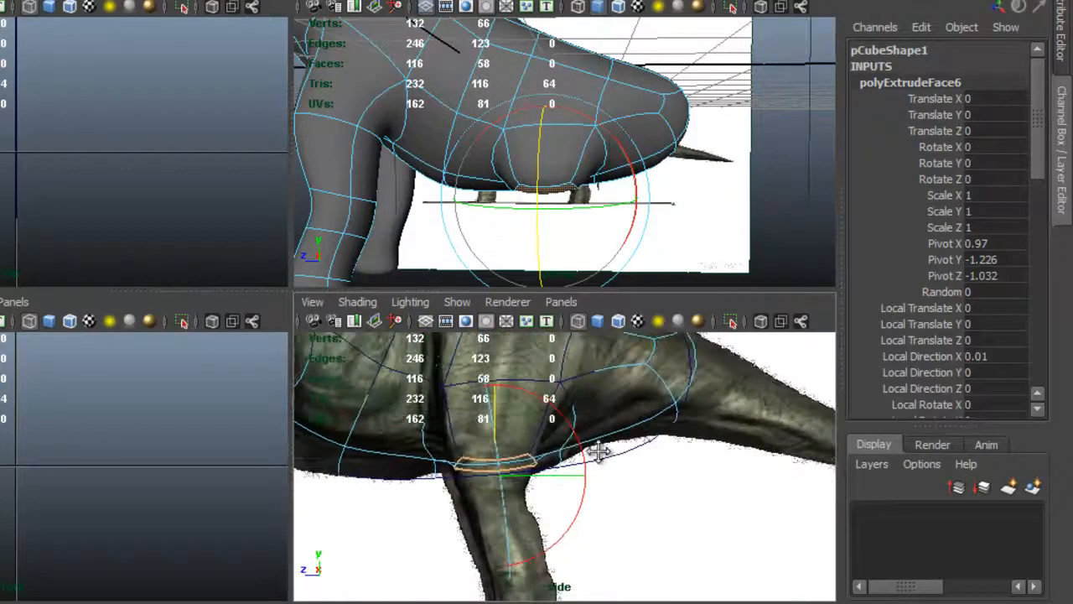
middle_click_drag(593, 452, 621, 462, "alt")
key("q")
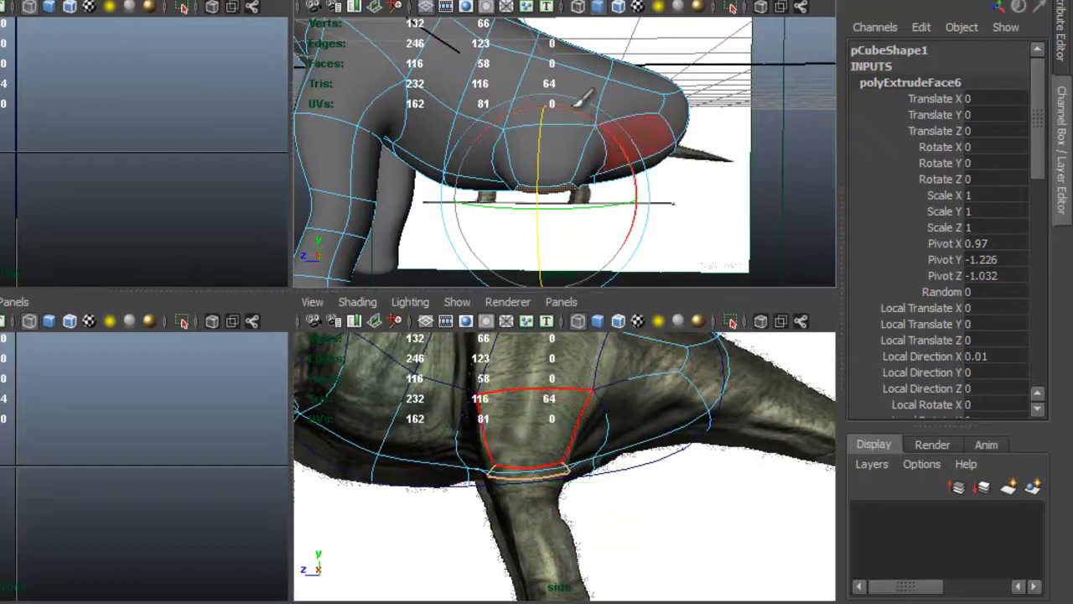
right_click_drag(550, 101, 549, 54)
left_click(560, 123)
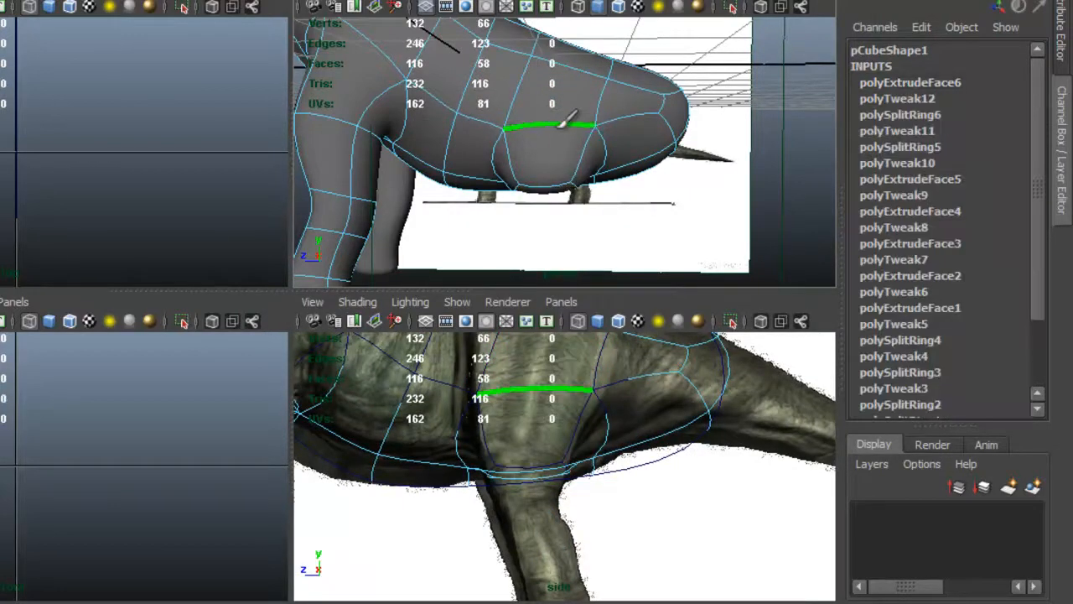
scroll(575, 441, "down", 3)
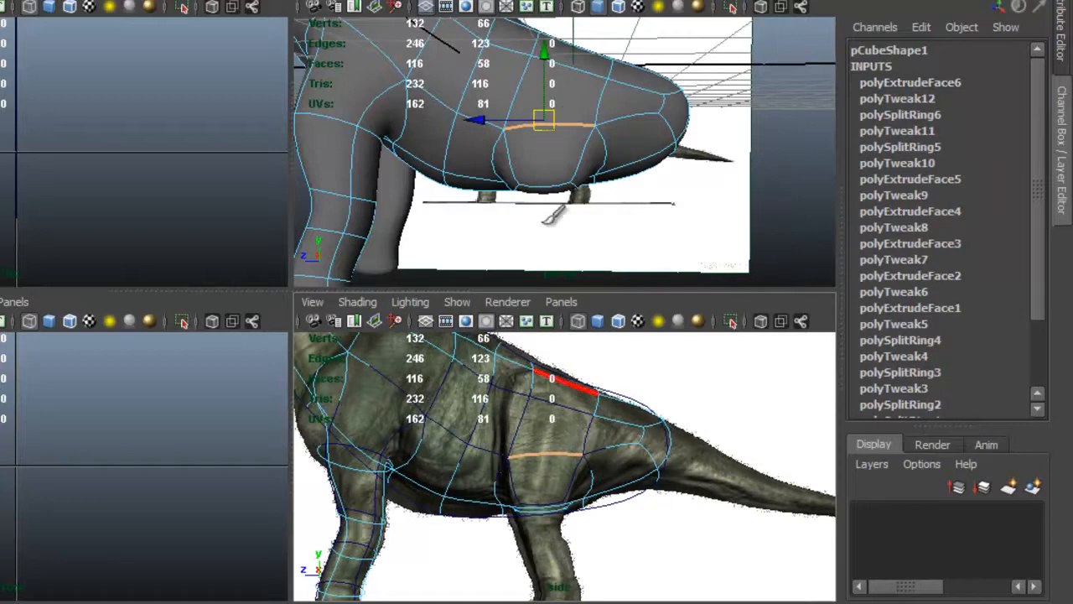
left_click_drag(555, 105, 555, 25)
Select the upper body edge above the hip and lower it to the reference's back outline
left_click_drag(577, 174, 427, 134, "alt")
middle_click_drag(495, 99, 600, 130, "alt")
right_click_drag(579, 134, 639, 147, "alt")
right_click_drag(514, 142, 547, 134, "alt")
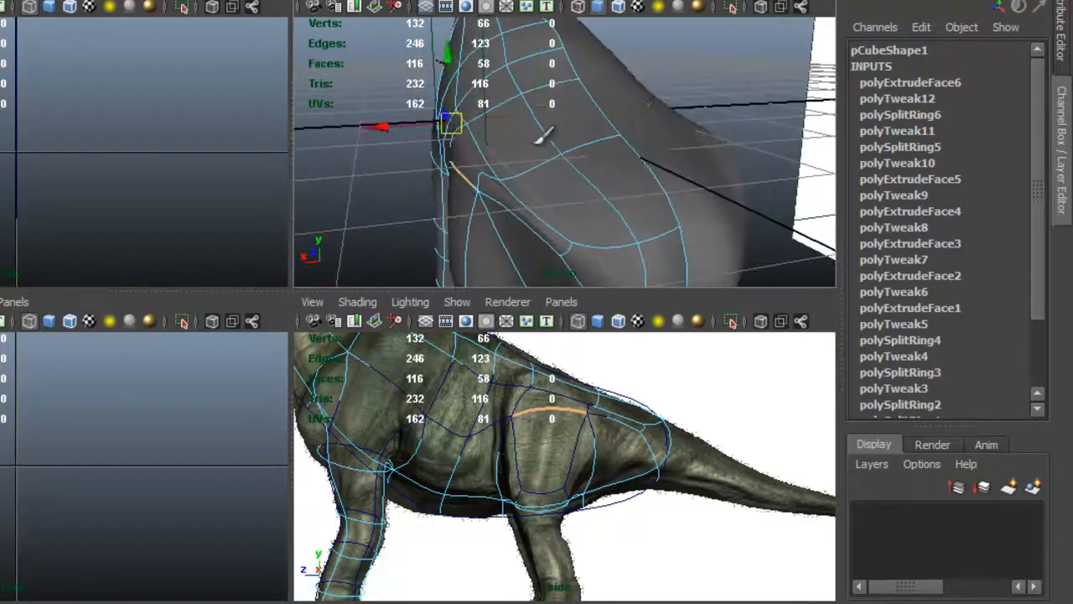
left_click_drag(569, 101, 587, 89)
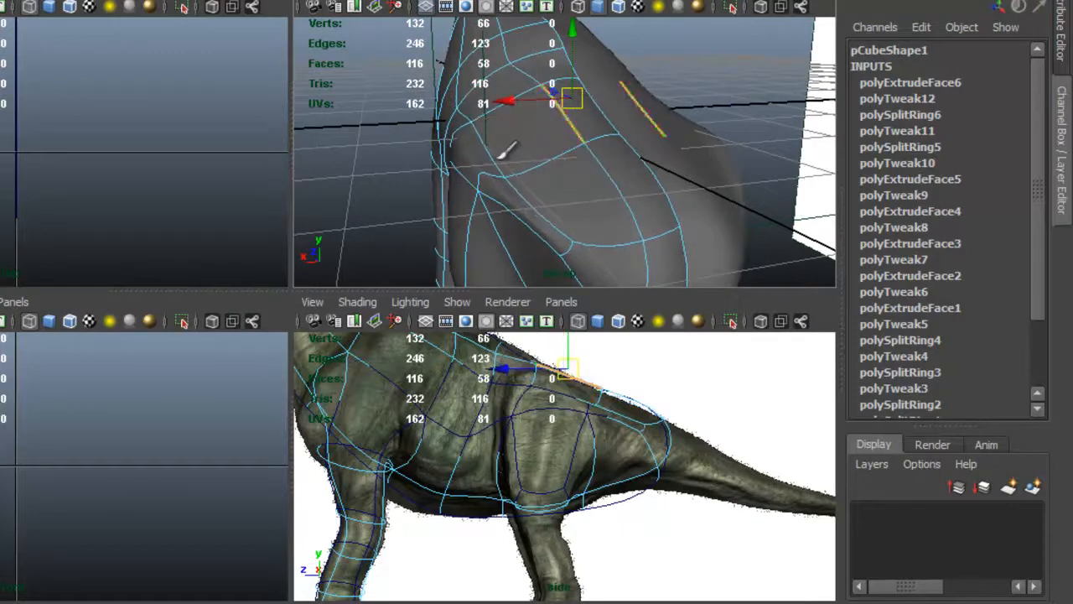
left_click_drag(483, 153, 546, 110)
left_click_drag(540, 147, 660, 168, "alt")
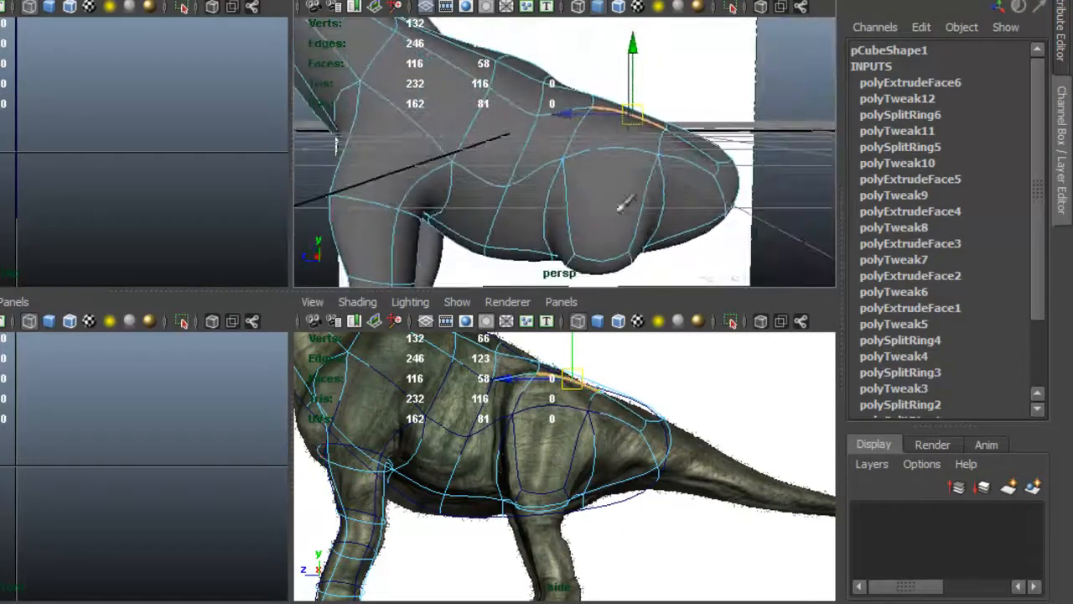
middle_click_drag(574, 397, 581, 415, "alt")
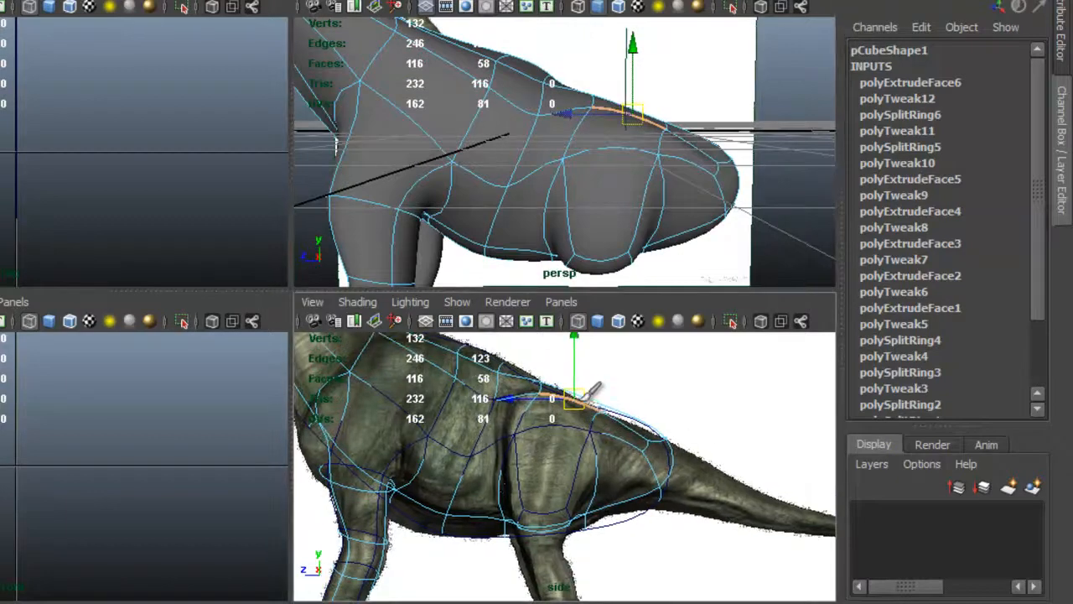
key("r")
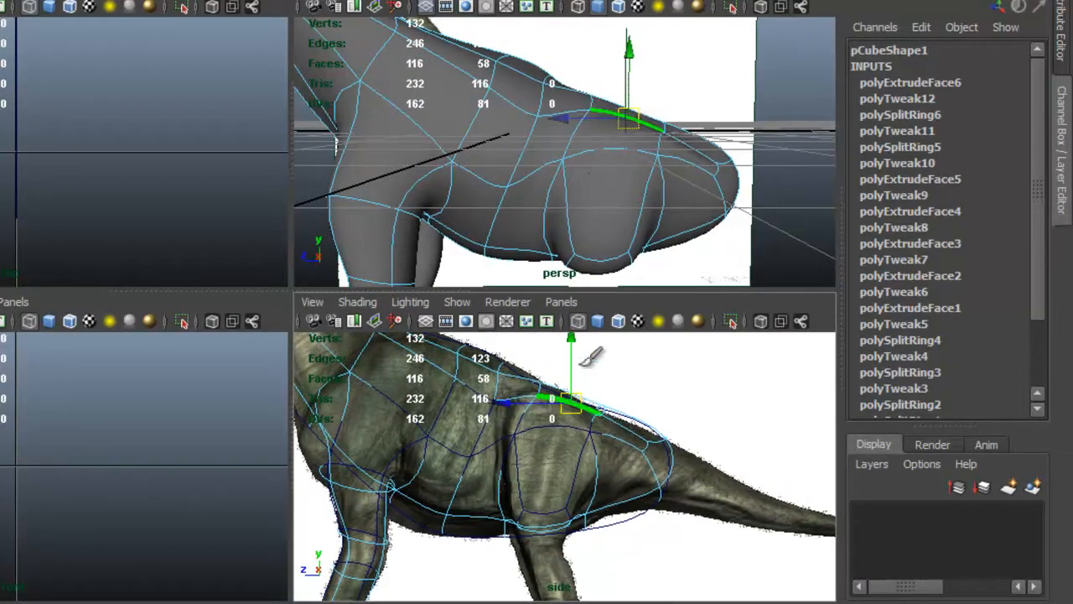
left_click(600, 150)
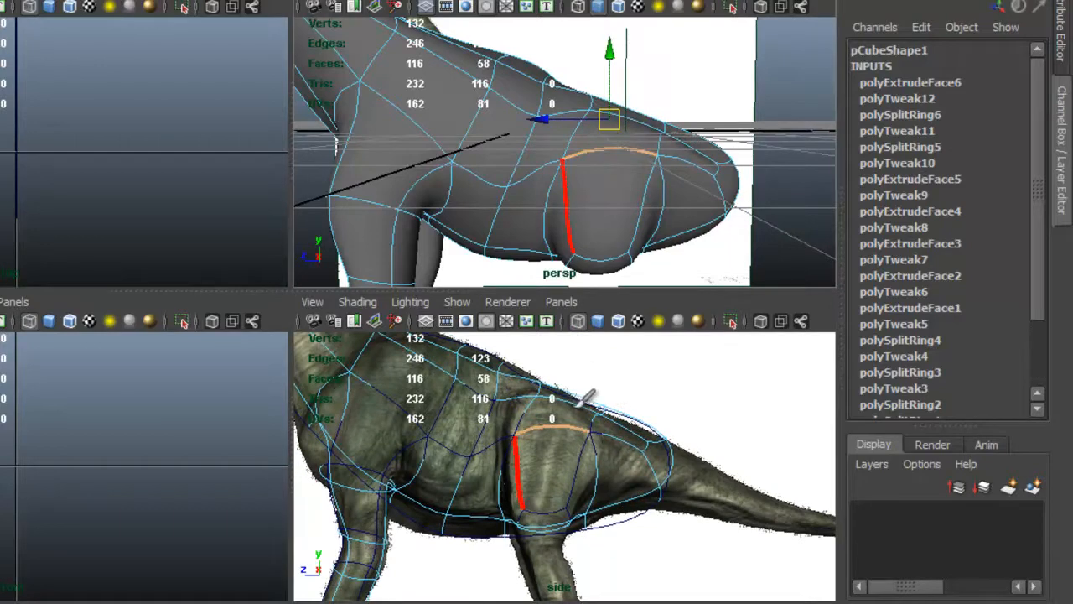
left_click_drag(503, 126, 575, 123, "alt")
right_click_drag(568, 129, 623, 99)
scroll(600, 101, "down", 3)
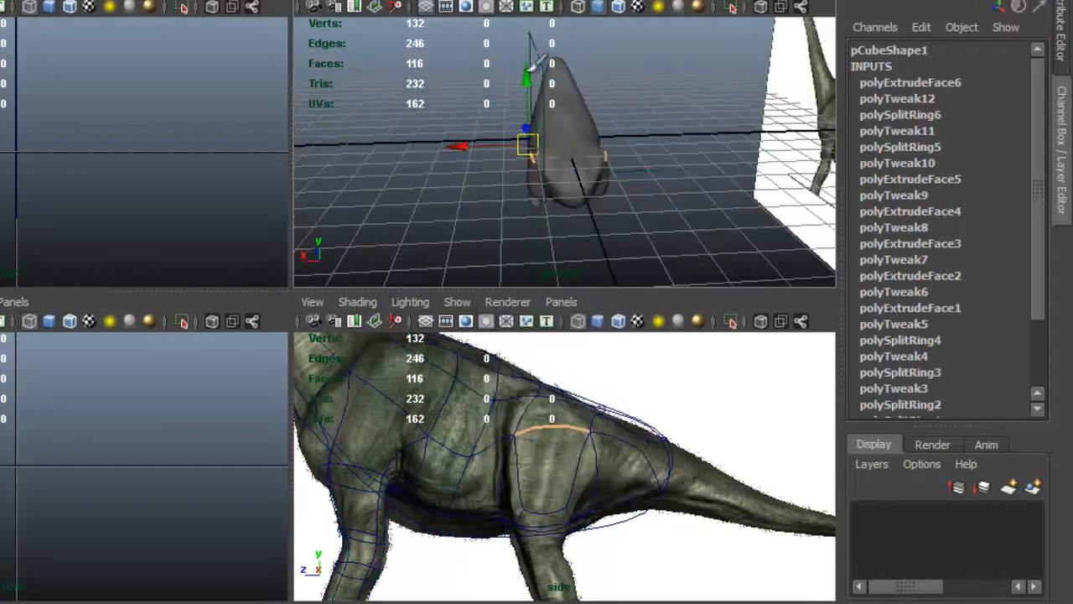
left_click(533, 175)
left_click_drag(489, 166, 427, 168)
left_click(590, 154)
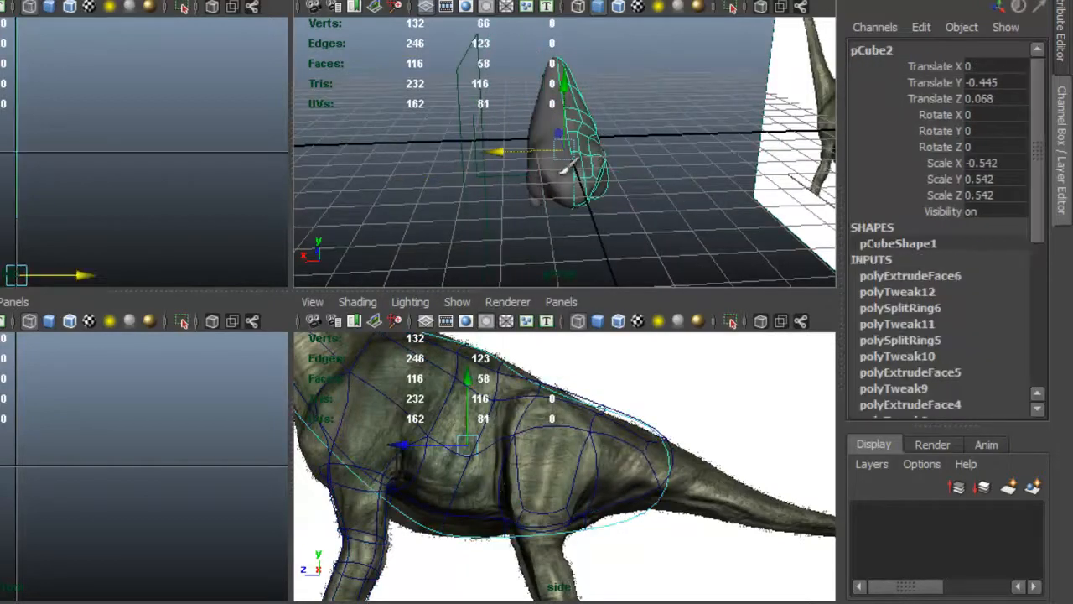
scroll(560, 178, "up", 3)
left_click(539, 176)
left_click_drag(542, 175, 555, 139, "alt")
scroll(557, 137, "up", 4)
Select the hind thigh's top edge and adjust it with the neighbouring hip edges to round out the upper thigh
right_click_drag(582, 133, 579, 104)
left_click(547, 173)
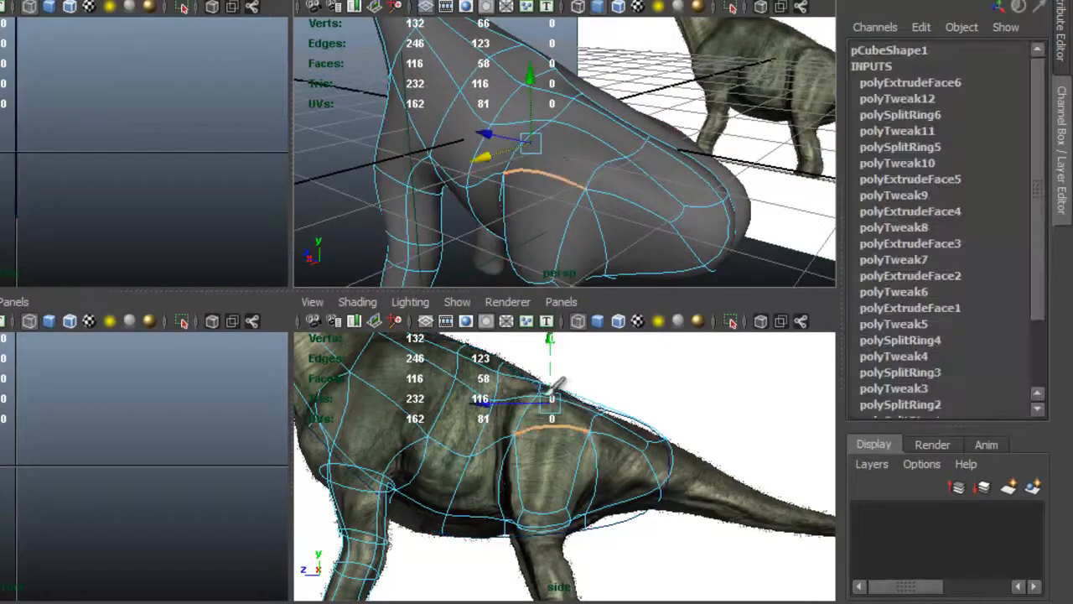
left_click_drag(664, 159, 635, 99, "alt")
left_click(519, 150)
left_click(557, 126)
Select the face at the hind thigh's lower end, extrude it and lower it just below the belly line
right_click_drag(635, 99, 638, 134)
left_click(640, 151)
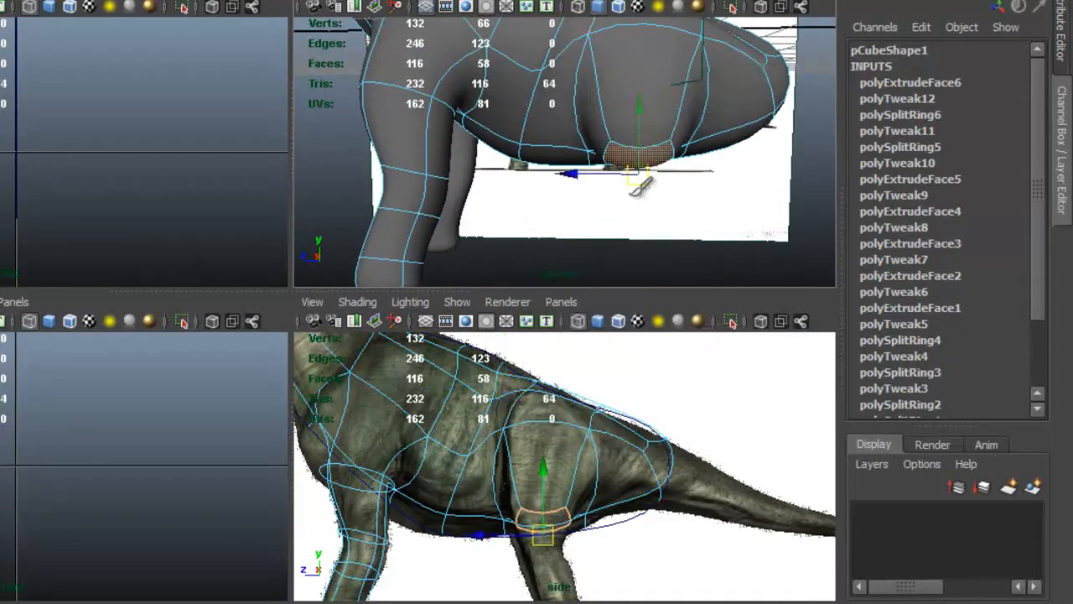
middle_click_drag(625, 466, 628, 395, "alt")
right_click_drag(628, 395, 660, 427, "alt")
key("g")
key("g")
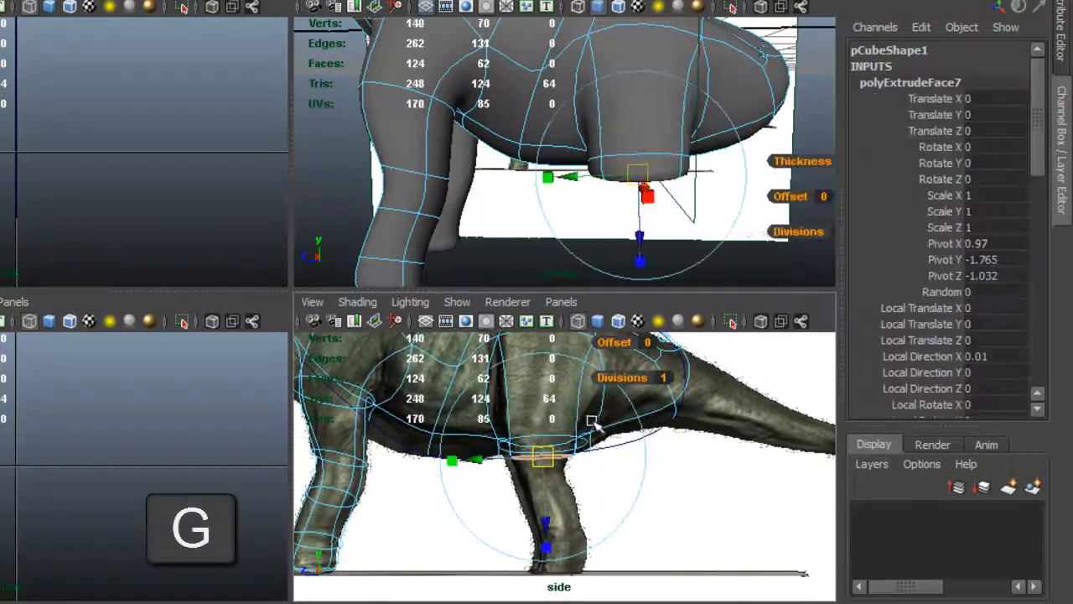
left_click(675, 214)
left_click(642, 109)
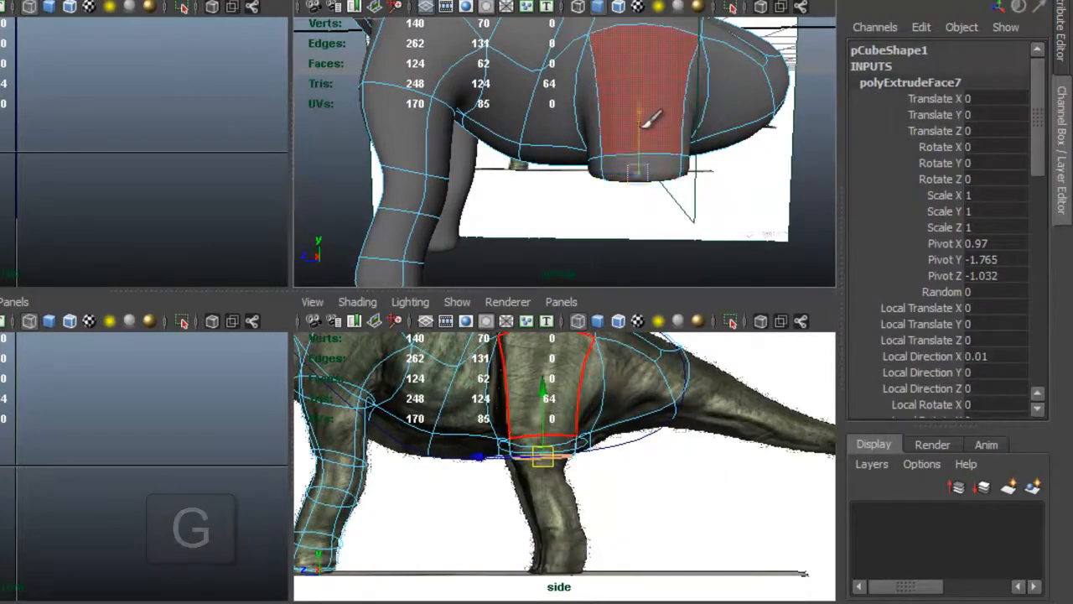
middle_click_drag(693, 192, 659, 159, "alt")
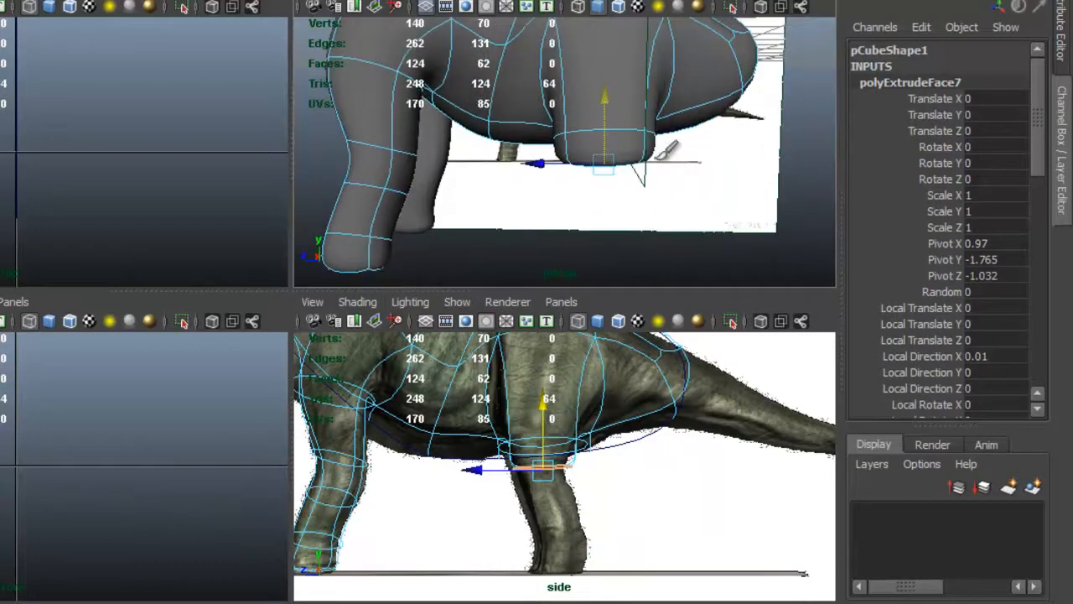
Extrude the hind leg's bottom face again and move it down and back to the reference's ankle
key("g")
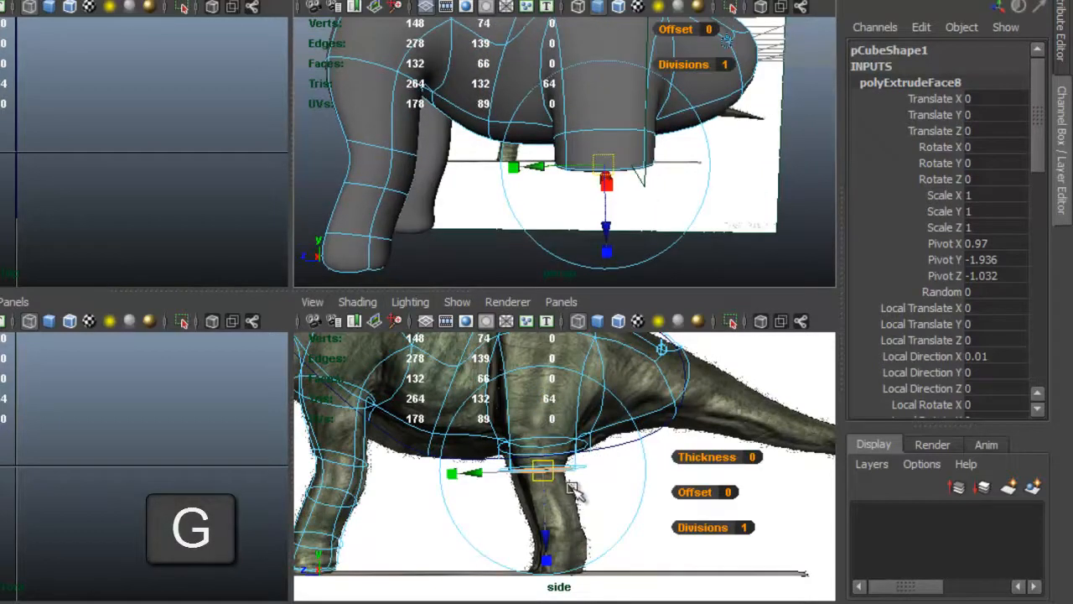
key("w")
left_click_drag(543, 402, 544, 506)
left_click(546, 553)
left_click(545, 552)
left_click_drag(549, 558, 574, 566)
middle_click_drag(624, 488, 620, 450, "alt")
Extrude the foot section down to the ground line, flatten its bottom face and shift it forward
scroll(609, 548, "up", 4)
key("g")
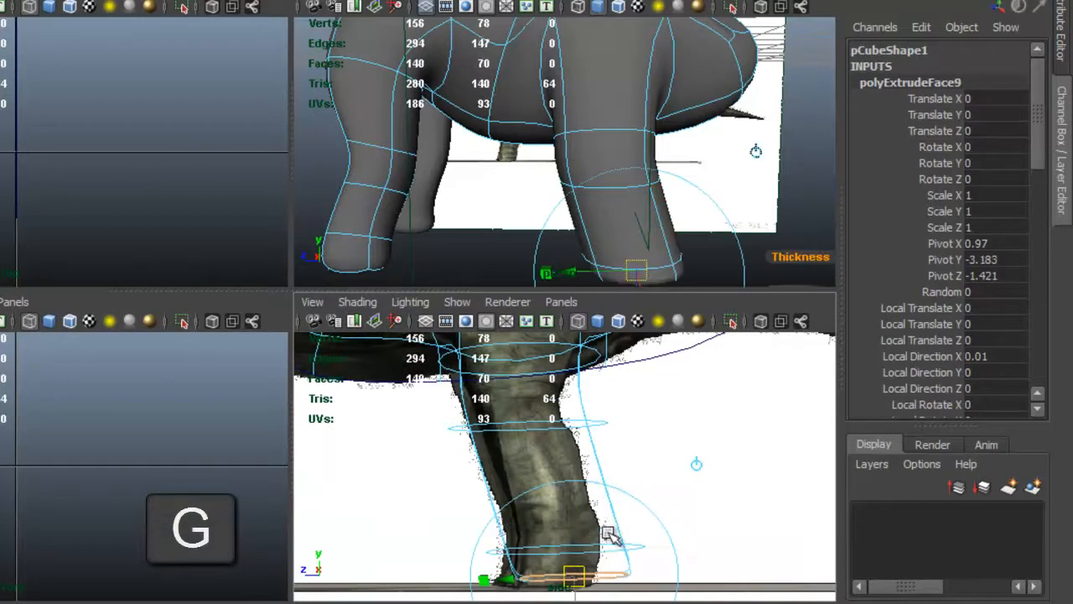
left_click_drag(592, 500, 598, 512)
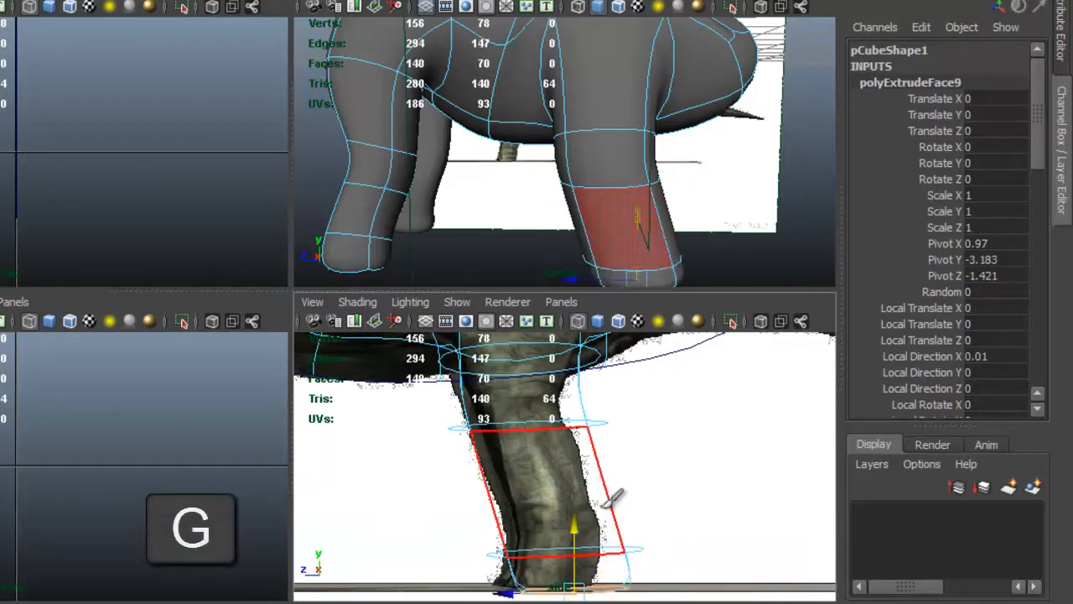
middle_click_drag(604, 512, 600, 458, "alt")
key("r")
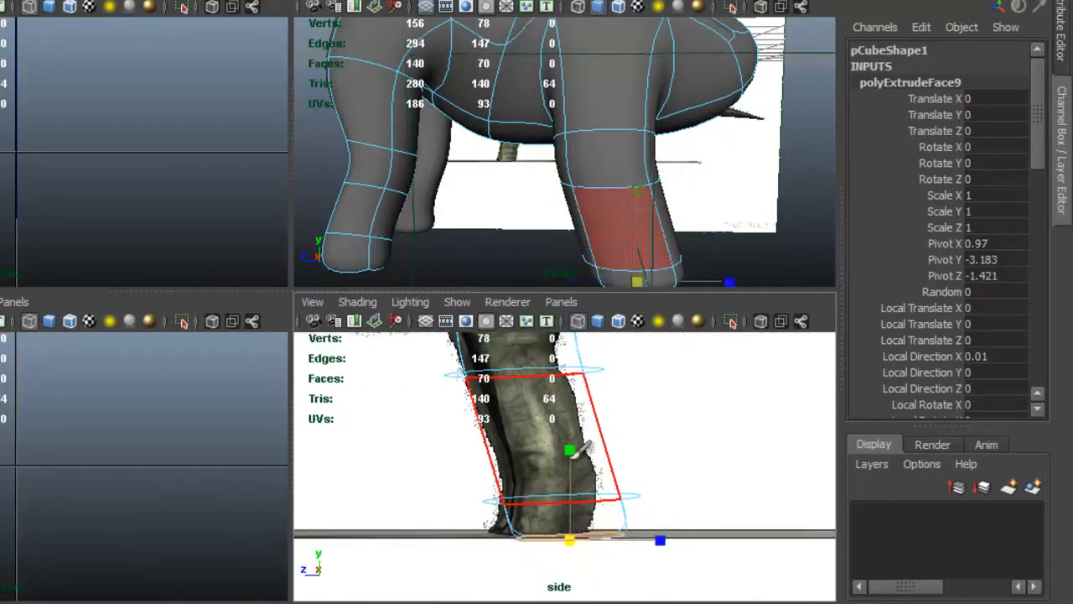
left_click_drag(588, 466, 584, 507)
key("w")
middle_click_drag(503, 535, 457, 533)
Move the hind ankle's rear edge forward and its front edge back to match the width of the reference's foot
middle_click_drag(627, 218, 551, 161, "alt")
right_click_drag(551, 161, 580, 146, "alt")
right_click_drag(579, 144, 579, 98)
left_click(595, 209)
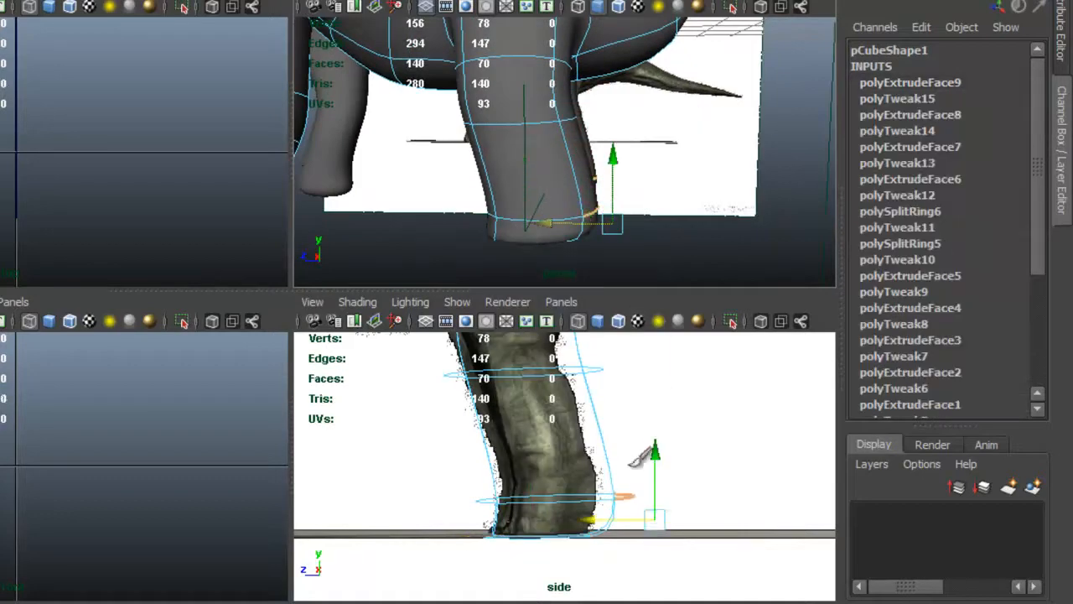
left_click_drag(653, 524, 613, 520)
left_click(484, 529)
left_click_drag(495, 535, 510, 535)
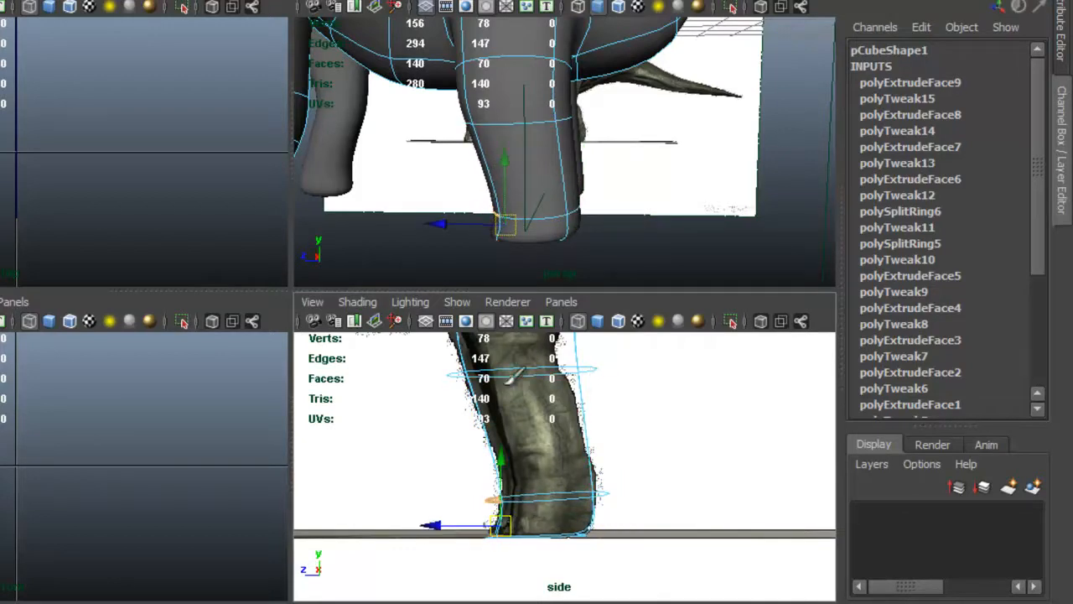
Move the rear edge of the hind knee loop inward and raise the ankle loop's rear edge to the reference's heel
left_click(628, 383)
key("space")
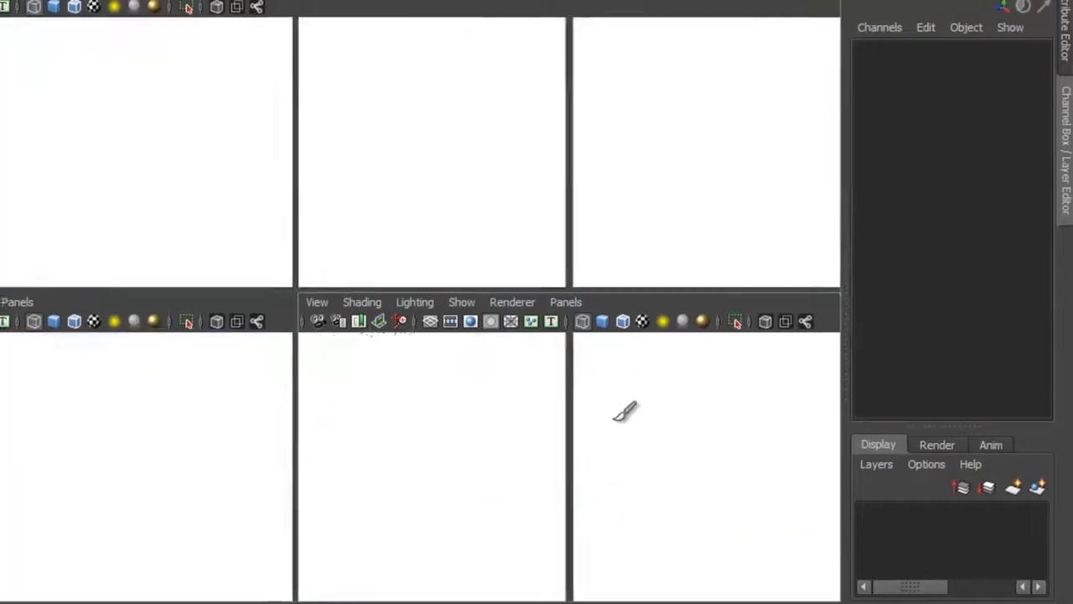
middle_click_drag(653, 241, 704, 290, "alt")
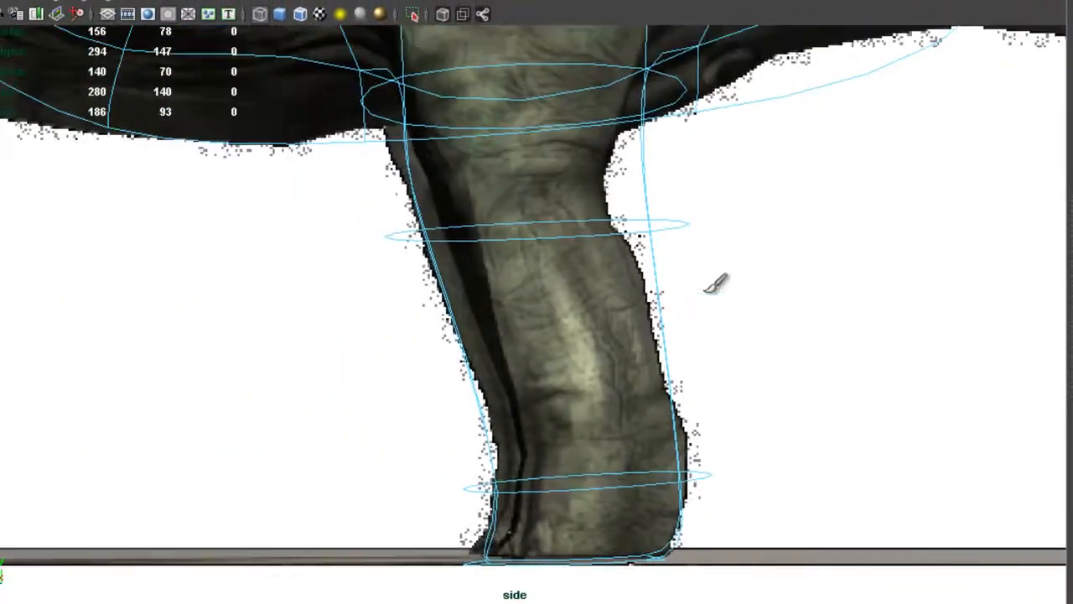
left_click(679, 226)
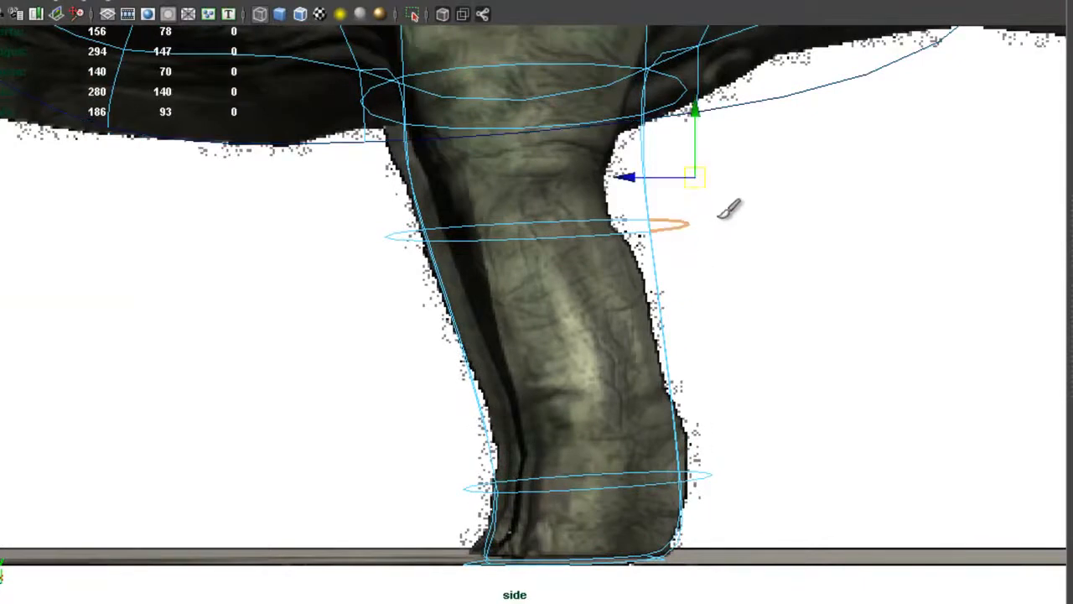
mouse_move(689, 176)
left_mouse_down()
mouse_move(663, 179)
mouse_move(678, 181)
left_mouse_up()
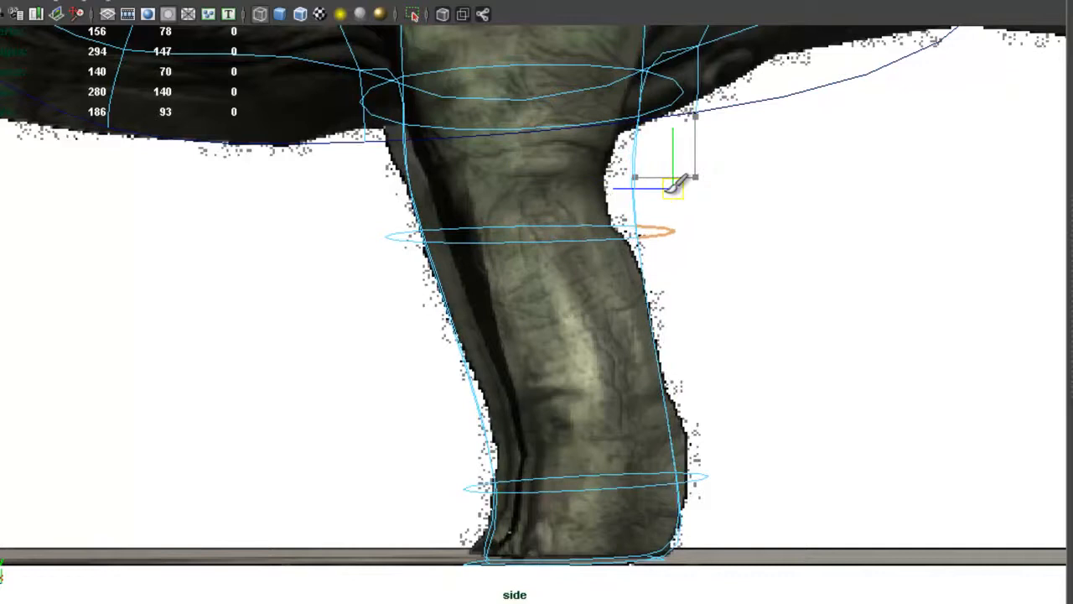
left_click(707, 471)
left_click_drag(721, 492, 742, 446)
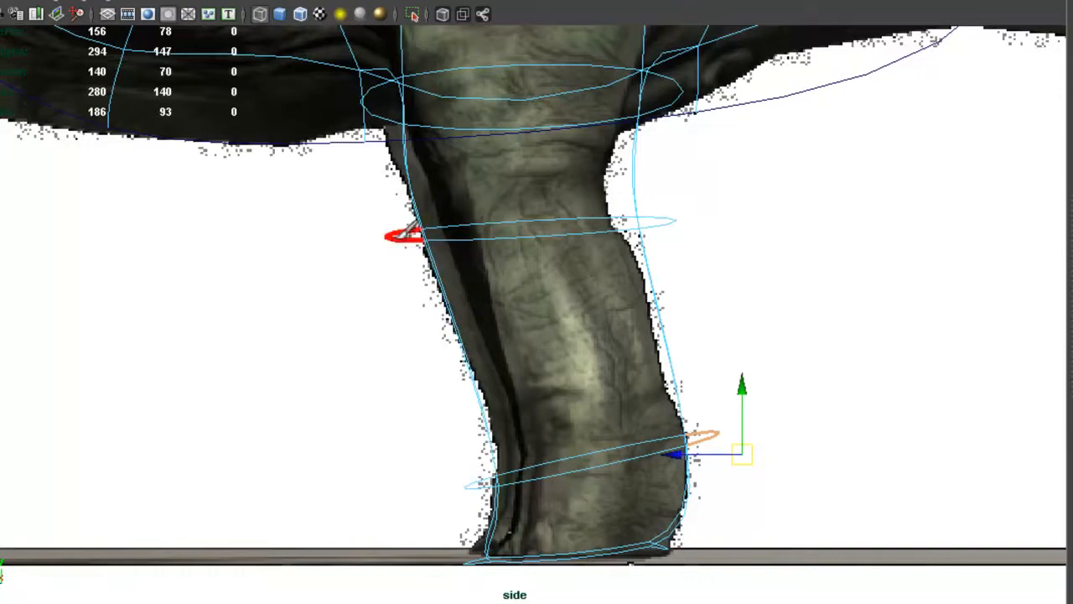
Move the hind knee loop's front edge back and its rear edge forward to narrow the leg toward the reference
left_click(409, 233)
left_click_drag(390, 180, 441, 176)
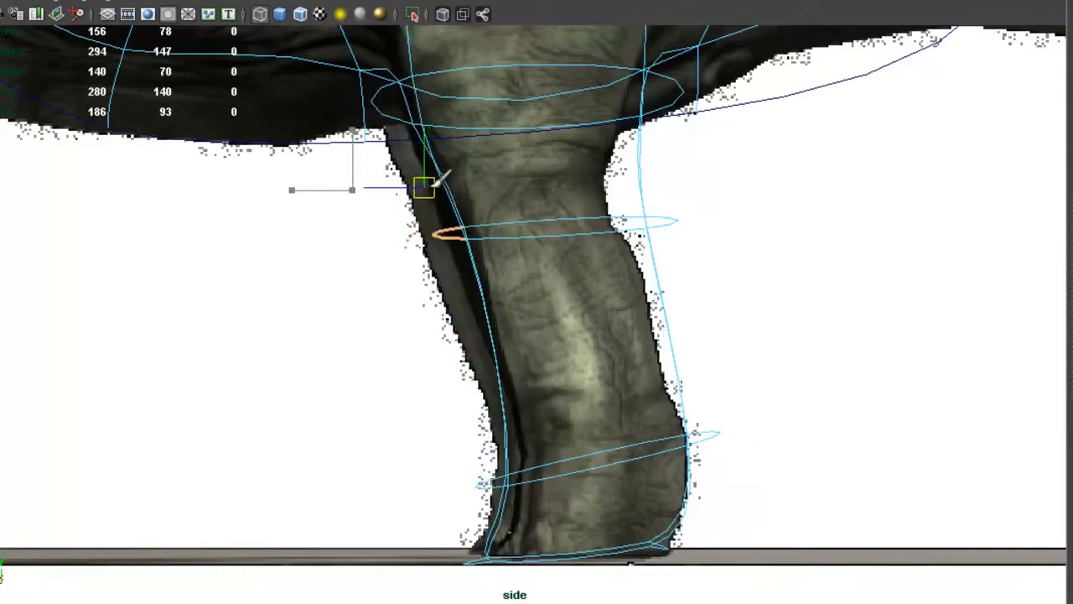
left_click(675, 220)
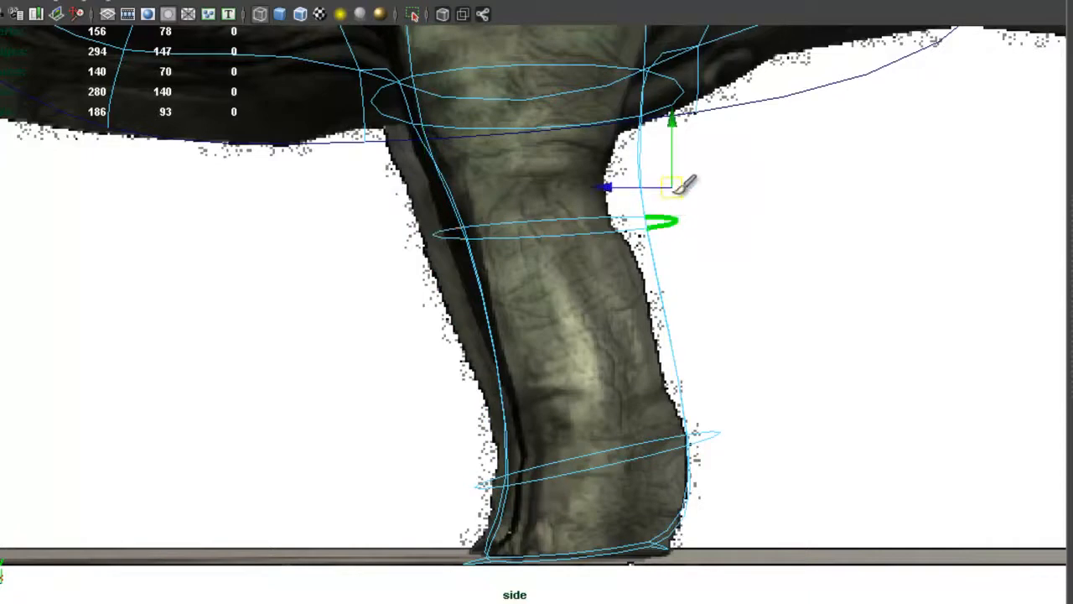
mouse_move(625, 188)
left_mouse_down()
mouse_move(628, 177)
mouse_move(630, 201)
mouse_move(642, 197)
left_mouse_up()
Adjust the loop at the top of the hind legs, moving its inner edges toward the belly's midline
middle_click_drag(733, 235, 722, 293, "alt")
left_click(695, 191)
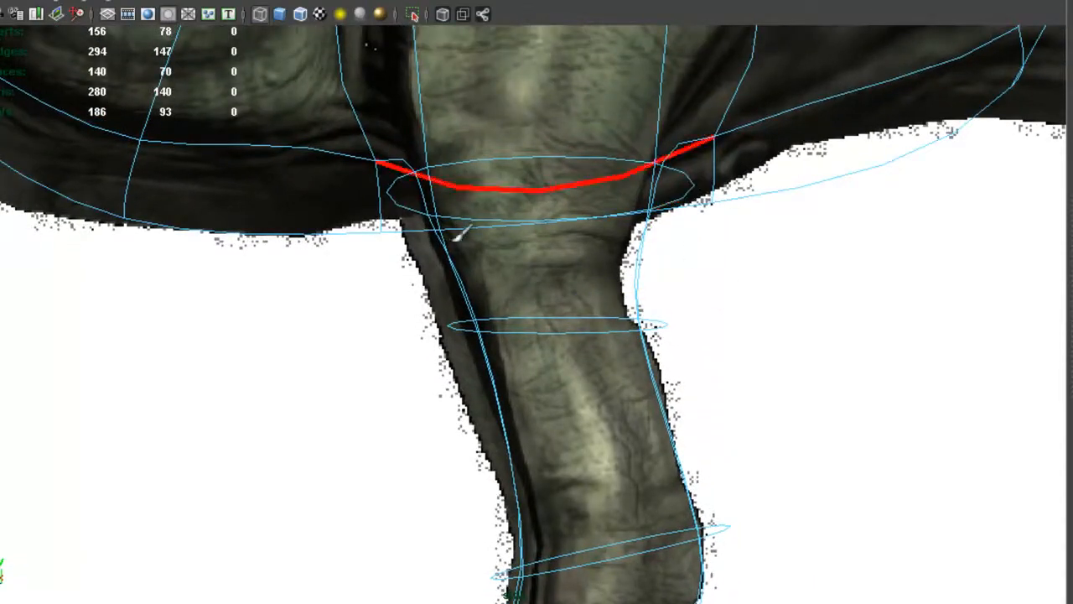
key("space")
key("space")
right_click_drag(587, 224, 457, 240, "alt")
middle_click_drag(478, 235, 545, 290, "alt")
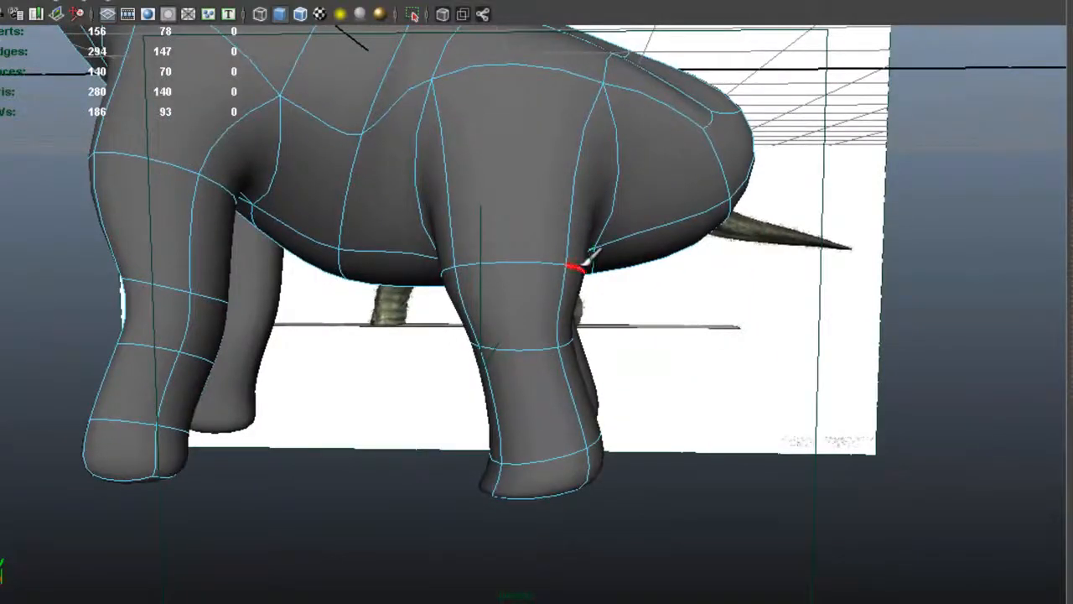
left_click_drag(590, 279, 681, 156, "alt")
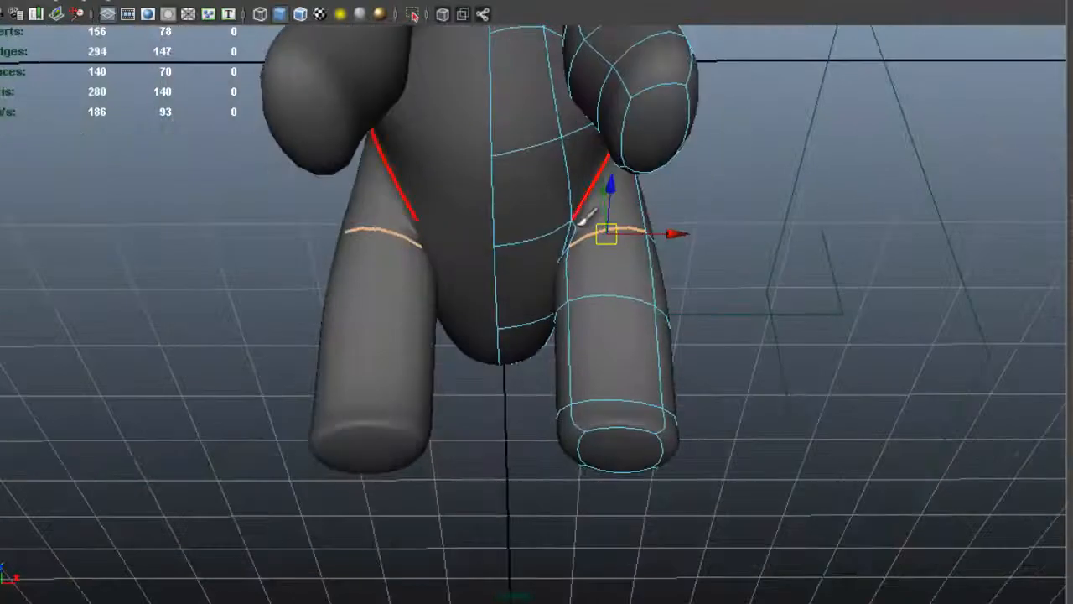
left_click_drag(579, 235, 583, 260, "alt")
left_click(579, 222)
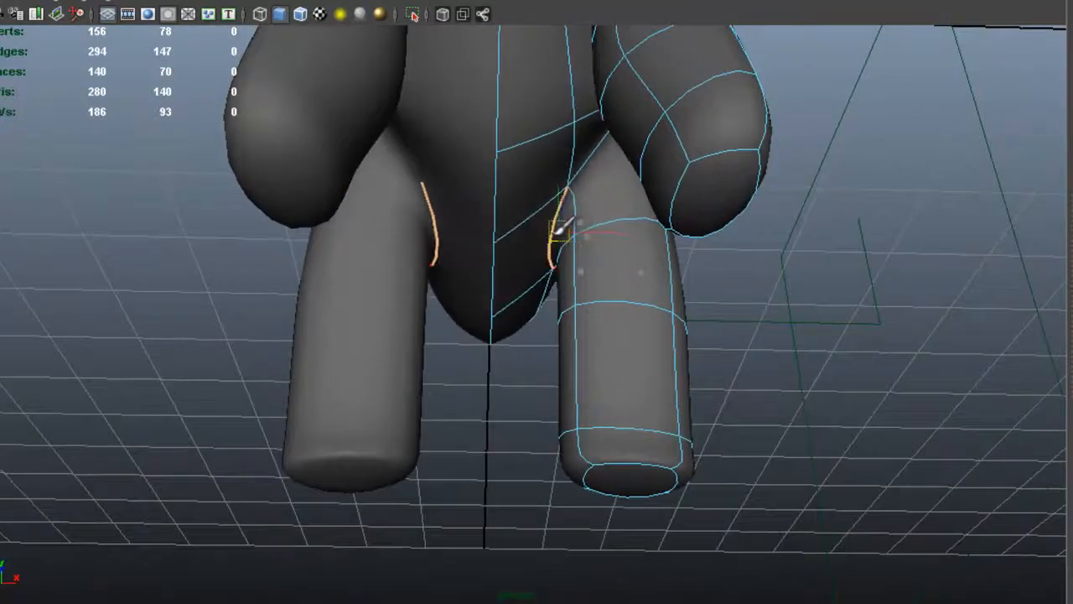
left_click_drag(553, 223, 464, 213, "alt")
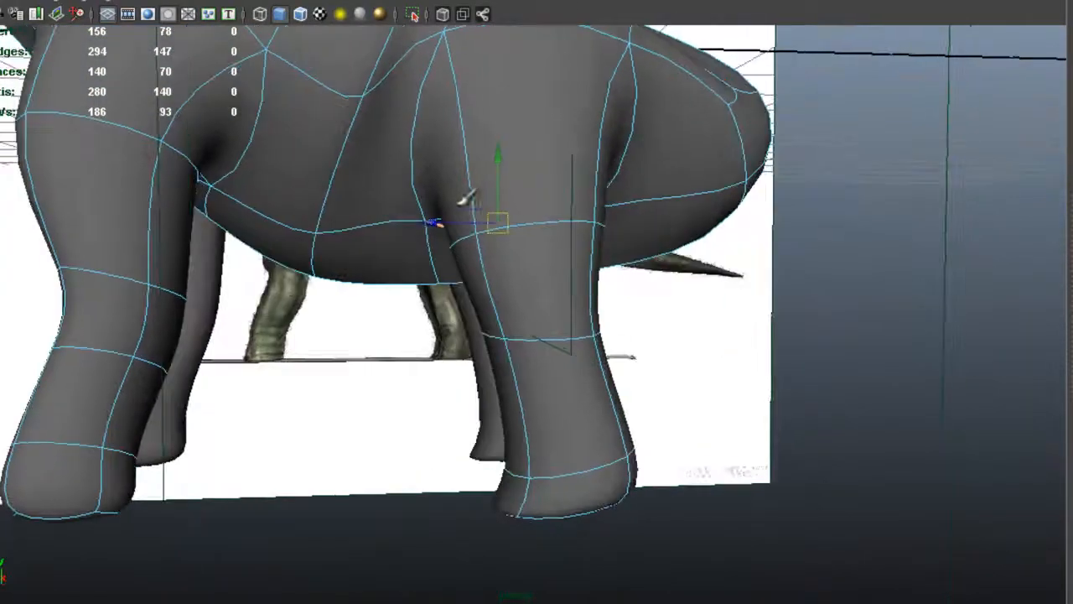
left_click_drag(566, 172, 525, 285, "alt")
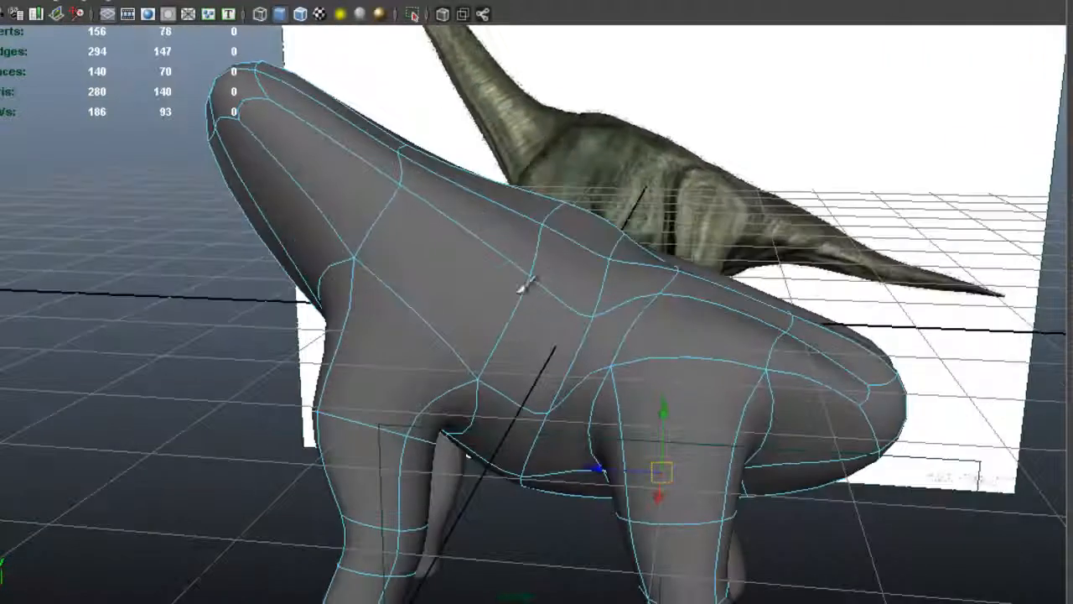
Shift the edges behind the top of the hind legs down and inward to reshape the rear of the hips
left_click_drag(564, 239, 557, 198, "alt")
left_click_drag(688, 239, 470, 289, "alt")
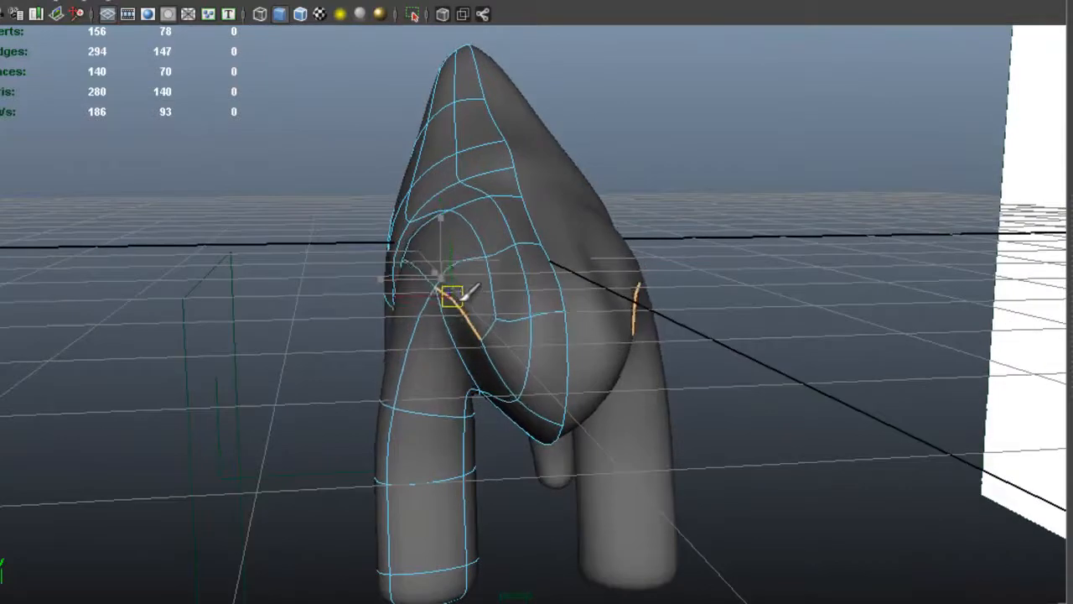
left_click_drag(478, 290, 458, 371, "alt")
left_click_drag(362, 381, 460, 290, "alt")
left_click_drag(551, 176, 741, 151, "alt")
left_click_drag(587, 151, 530, 328, "alt")
Return the dinosaur body to object mode, select the whole mesh and frame it in the side view
right_click_drag(535, 198, 445, 198)
left_click(536, 231)
left_click_drag(557, 193, 562, 172, "alt")
right_click_drag(617, 206, 701, 176)
left_click(611, 199)
left_click_drag(611, 199, 565, 223, "alt")
left_click(529, 162)
left_click_drag(530, 163, 539, 200, "alt")
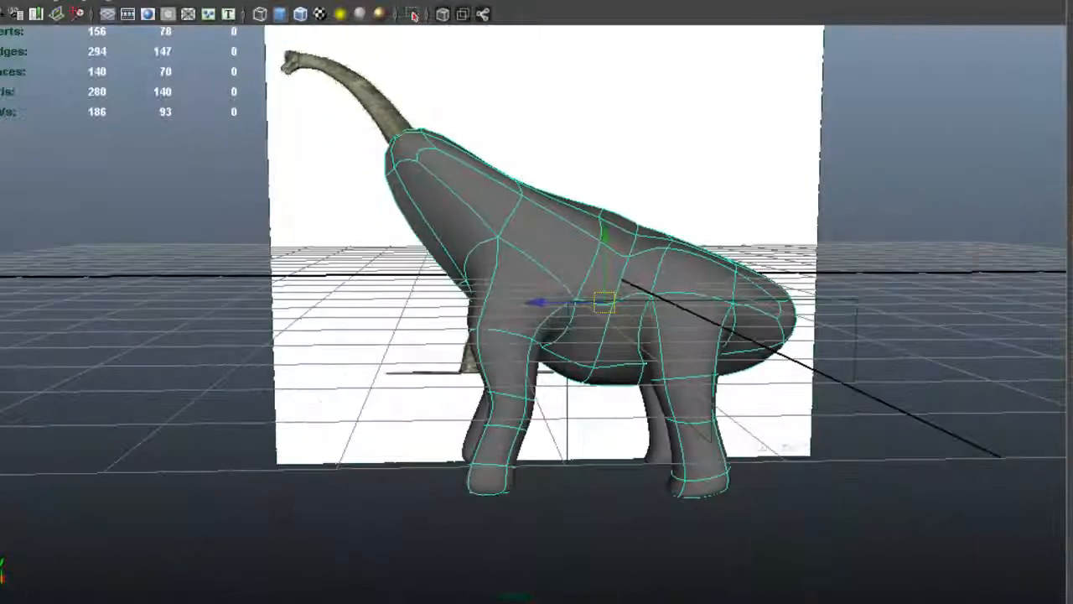
key("space")
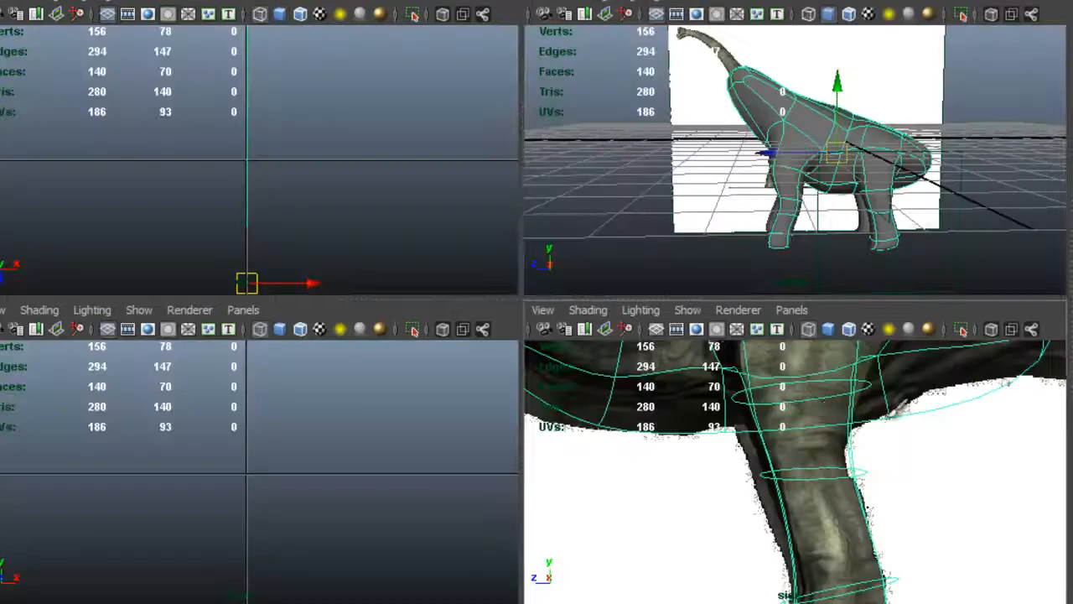
key("f")
middle_click_drag(774, 454, 779, 454, "alt")
right_click_drag(740, 394, 846, 391, "alt")
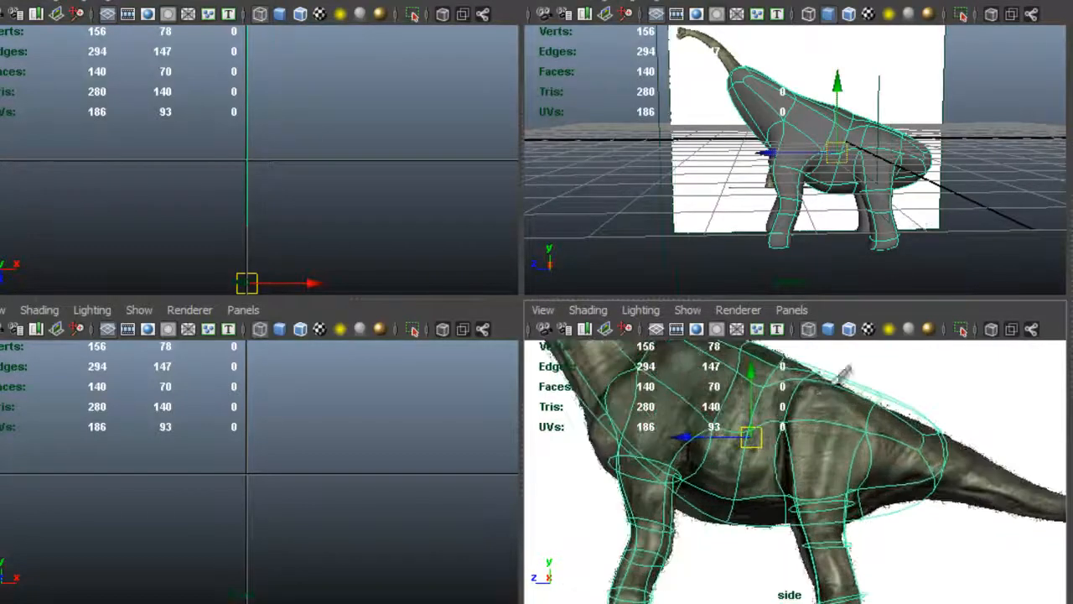